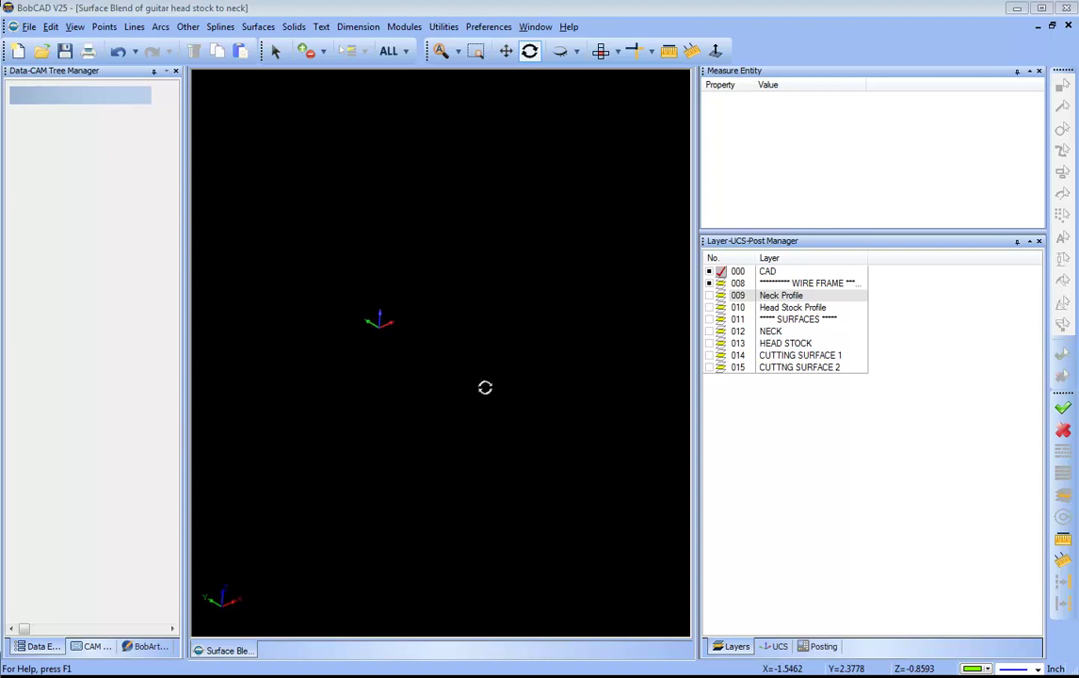
# Turn on layers 009 Neck Profile and 010 Head Stock Profile to show both curves.
pyautogui.click(711, 297)
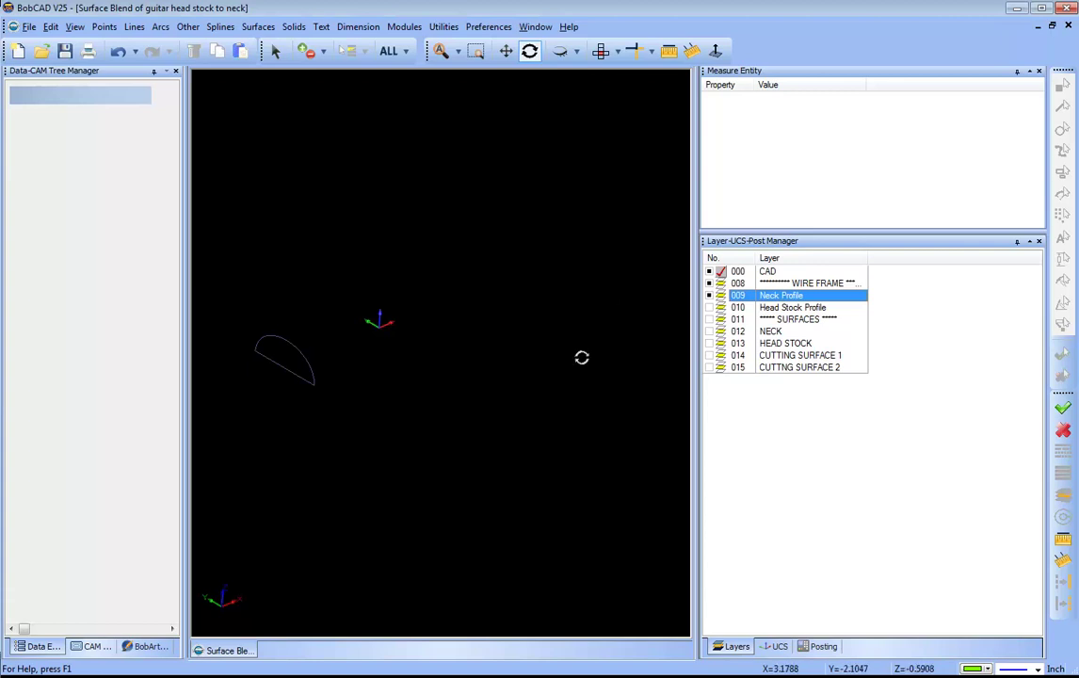
pyautogui.moveTo(556, 361); pyautogui.dragTo(512, 369)
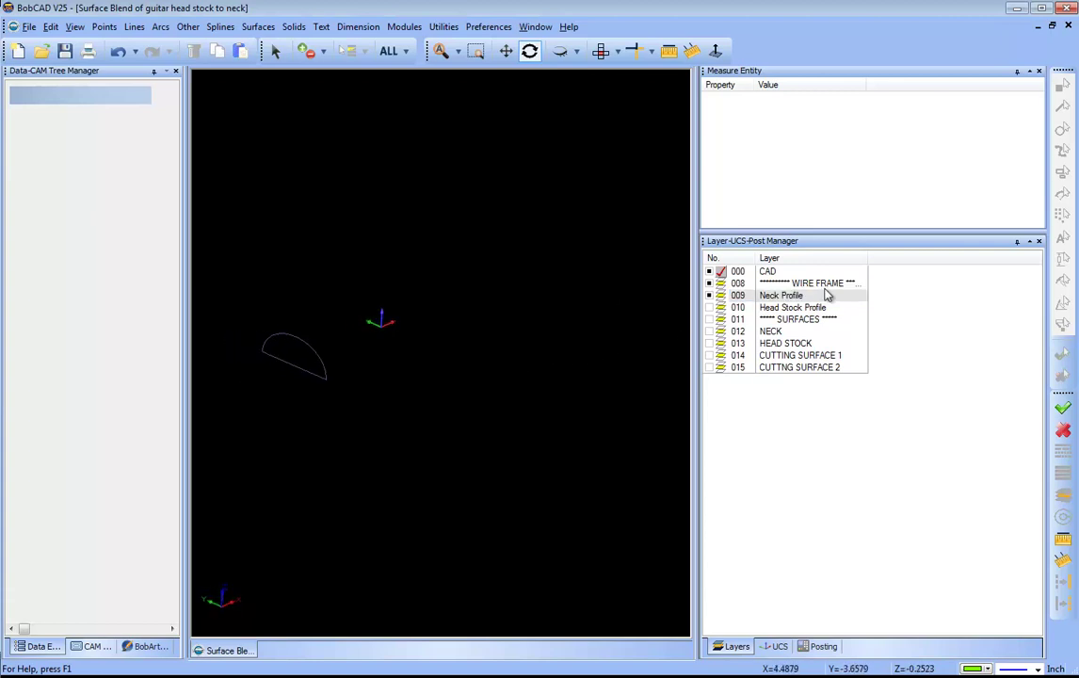
pyautogui.click(723, 295)
pyautogui.click(711, 308)
pyautogui.moveTo(439, 354); pyautogui.dragTo(488, 397)
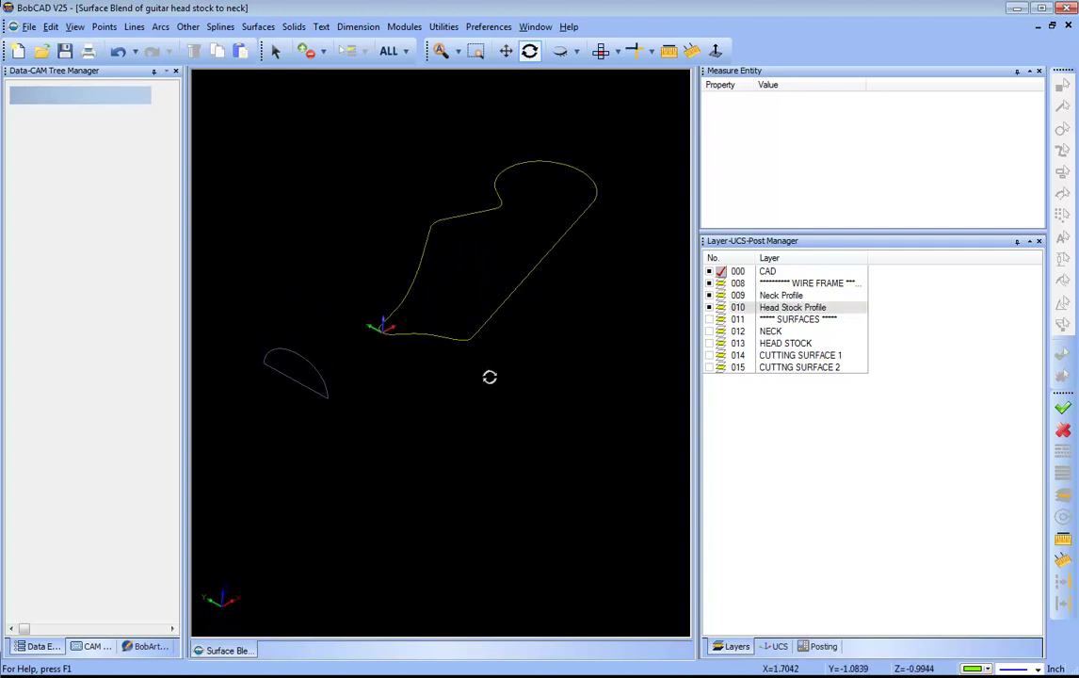
# Select the neck profile arc and the headstock profile's lower curves.
pyautogui.click(276, 51)
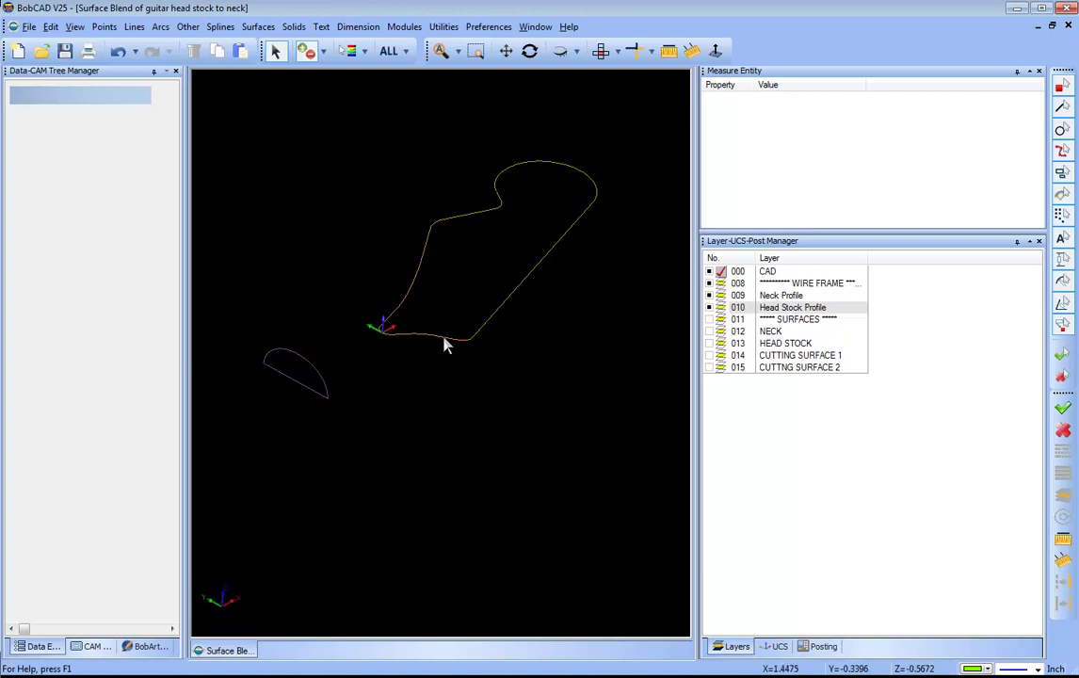
pyautogui.click(310, 369)
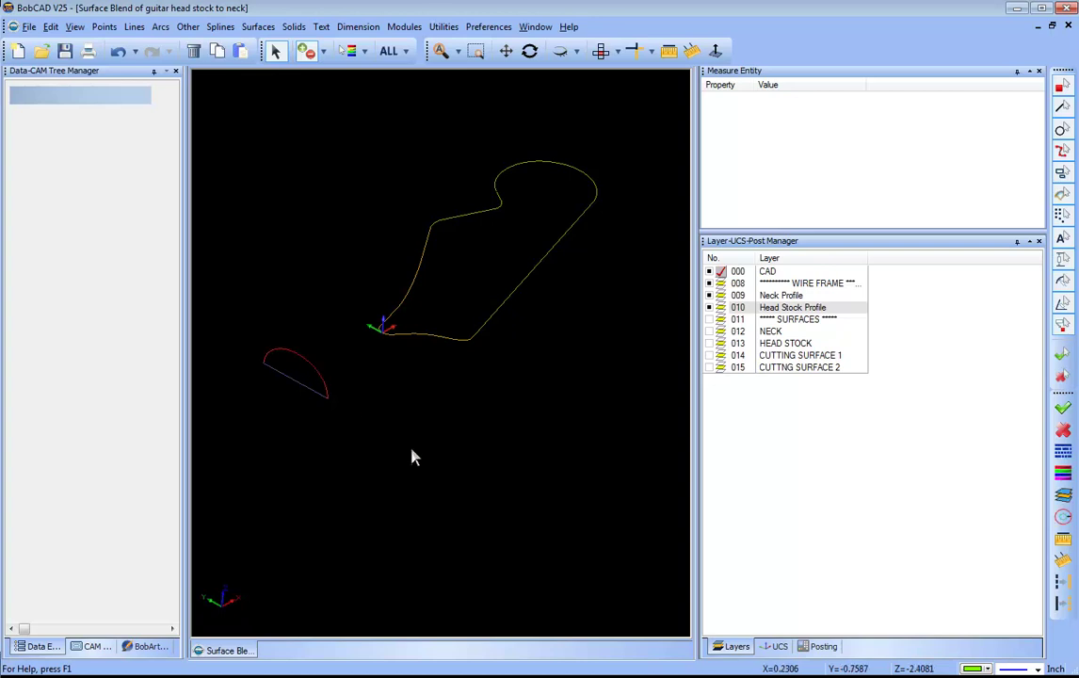
pyautogui.click(432, 340)
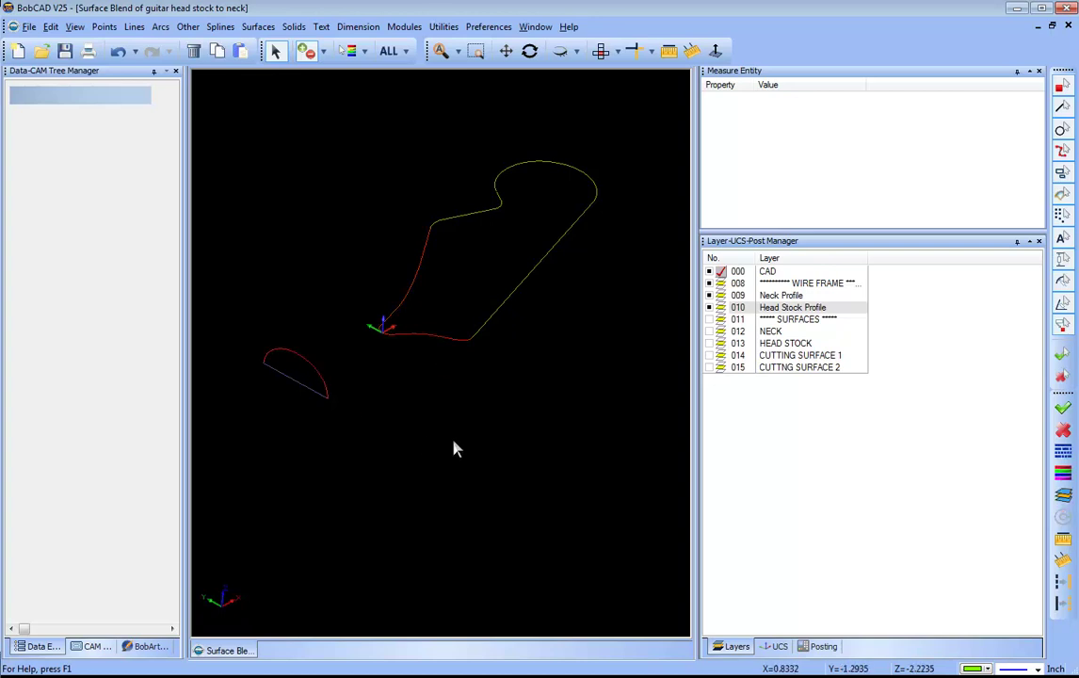
pyautogui.rightClick(300, 243)
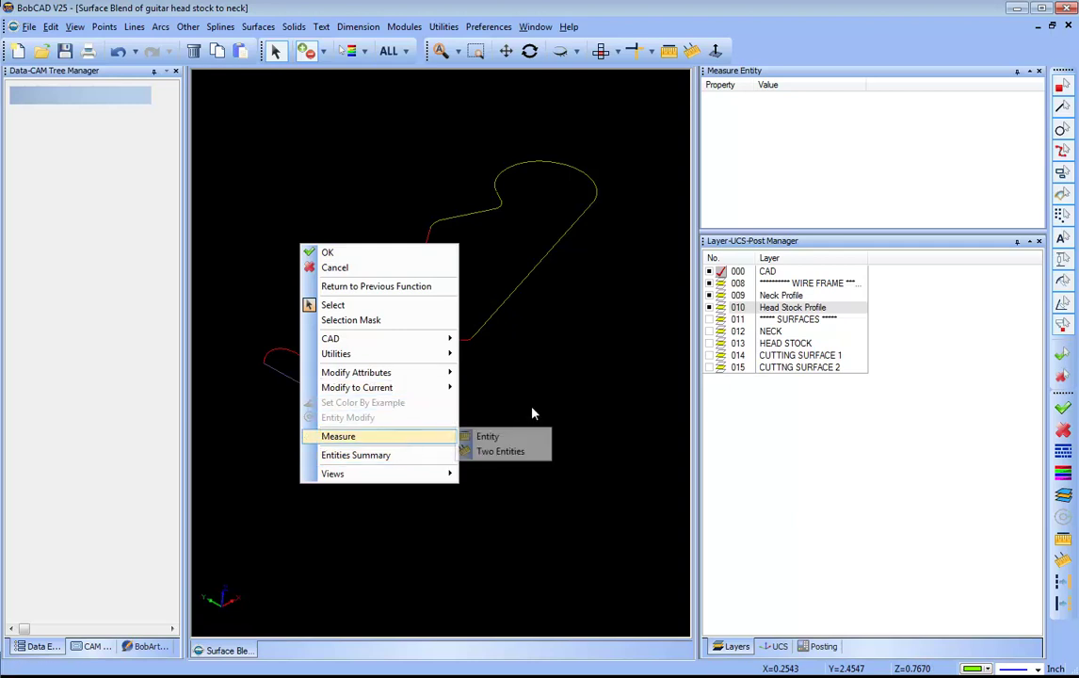
pyautogui.click(538, 471)
pyautogui.rightClick(321, 256)
pyautogui.click(350, 284)
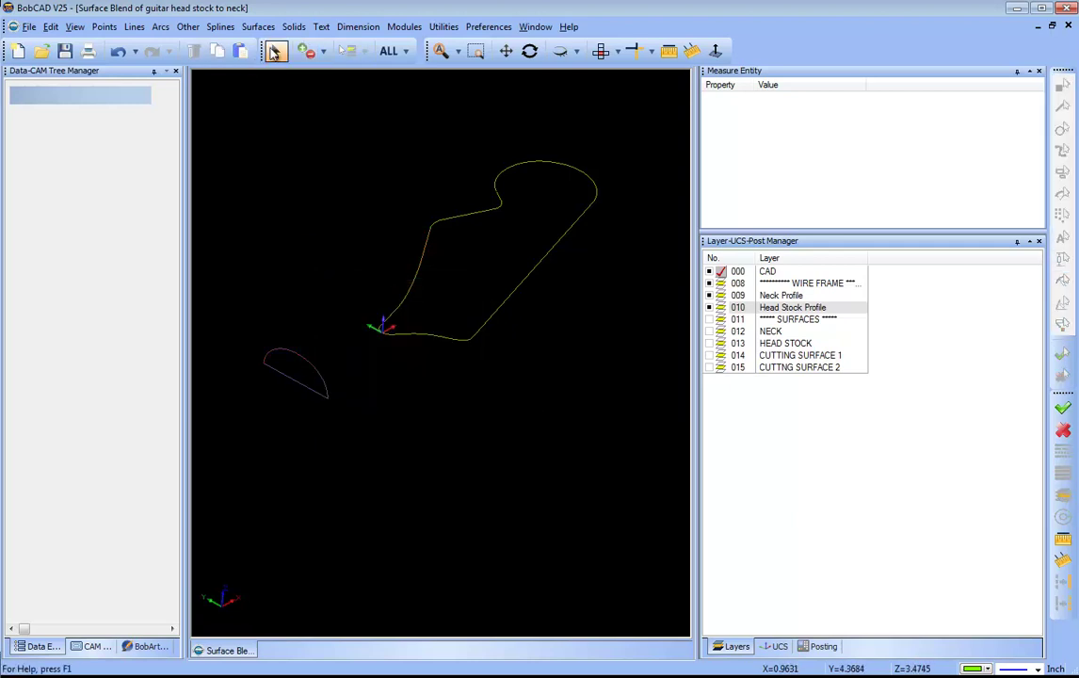
pyautogui.click(292, 358)
pyautogui.rightClick(286, 232)
pyautogui.click(386, 402)
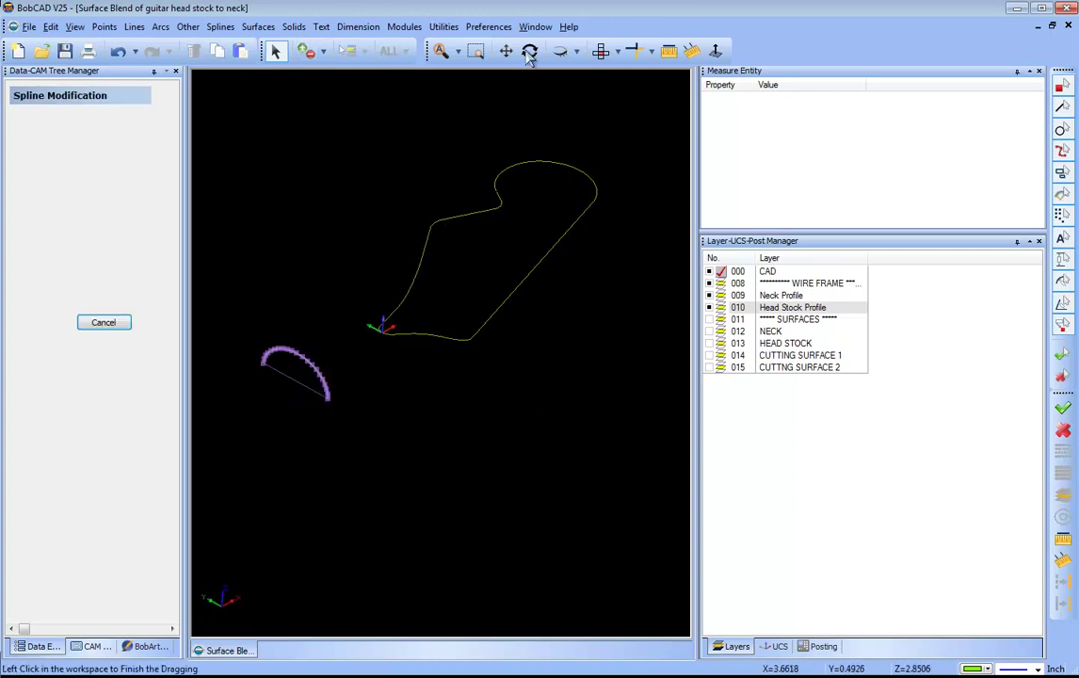
pyautogui.moveTo(426, 376); pyautogui.dragTo(475, 292, button='middle')
pyautogui.scroll(-3, 561, 335)
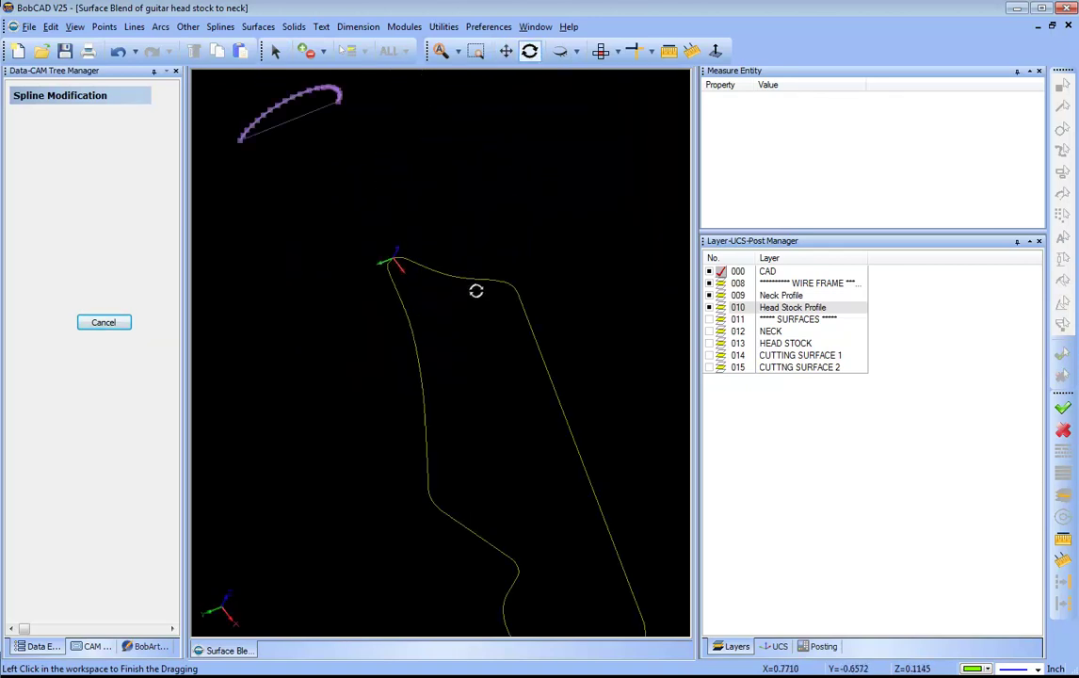
pyautogui.rightClick(499, 218)
pyautogui.click(533, 245)
pyautogui.click(529, 51)
pyautogui.moveTo(508, 339); pyautogui.dragTo(622, 315)
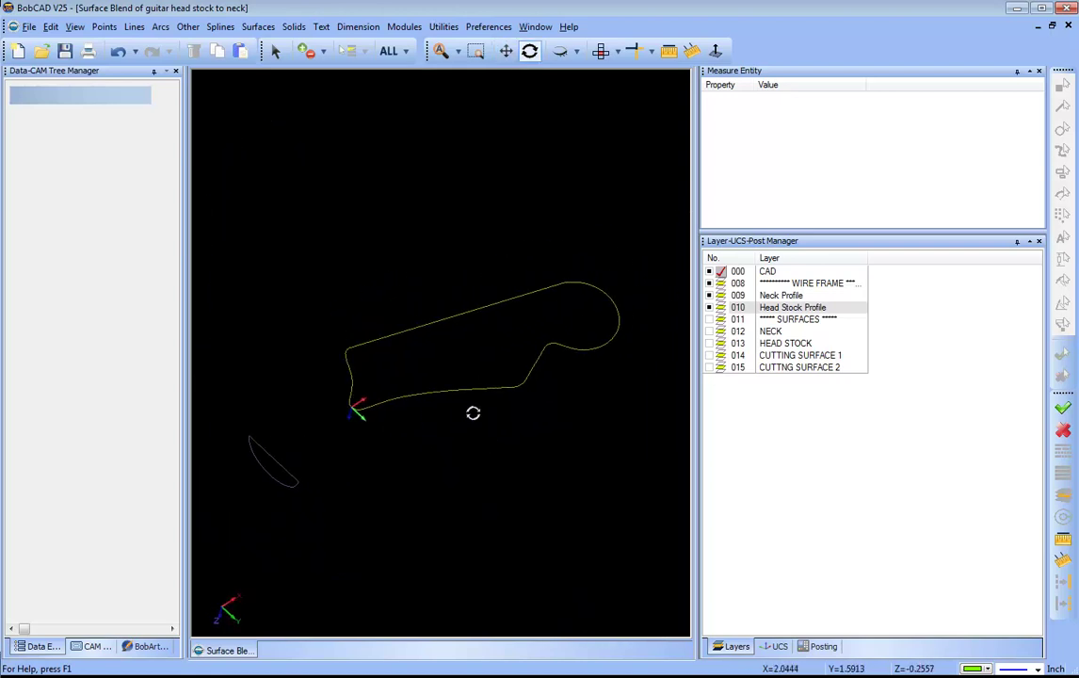
pyautogui.press('Escape')
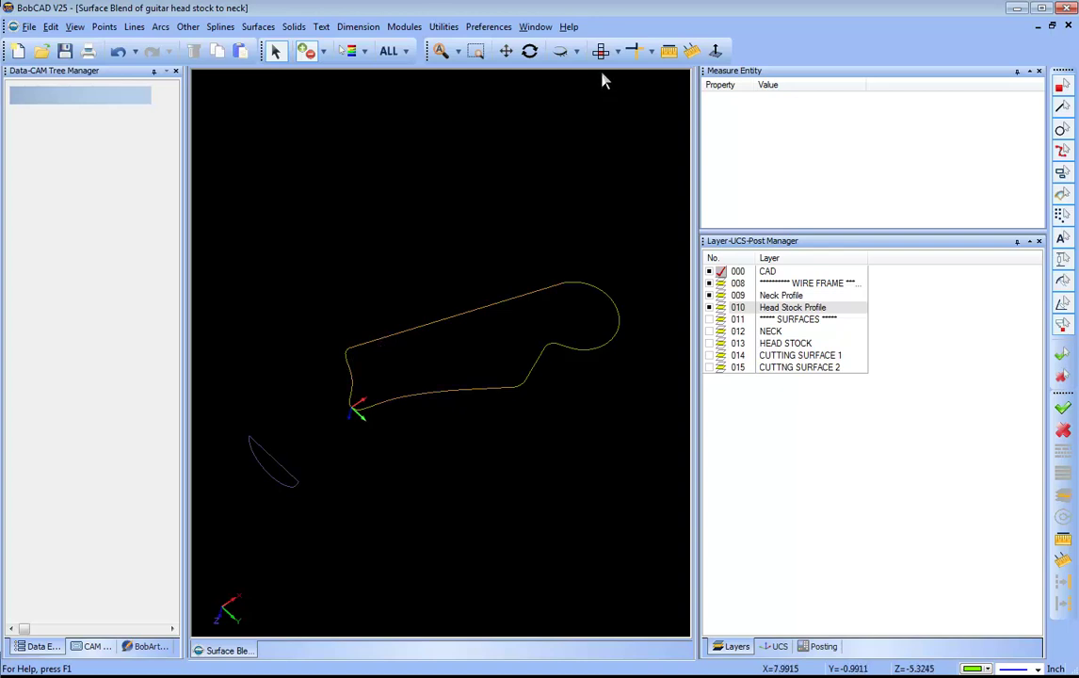
pyautogui.click(529, 50)
pyautogui.moveTo(549, 454); pyautogui.dragTo(508, 396)
pyautogui.click(276, 50)
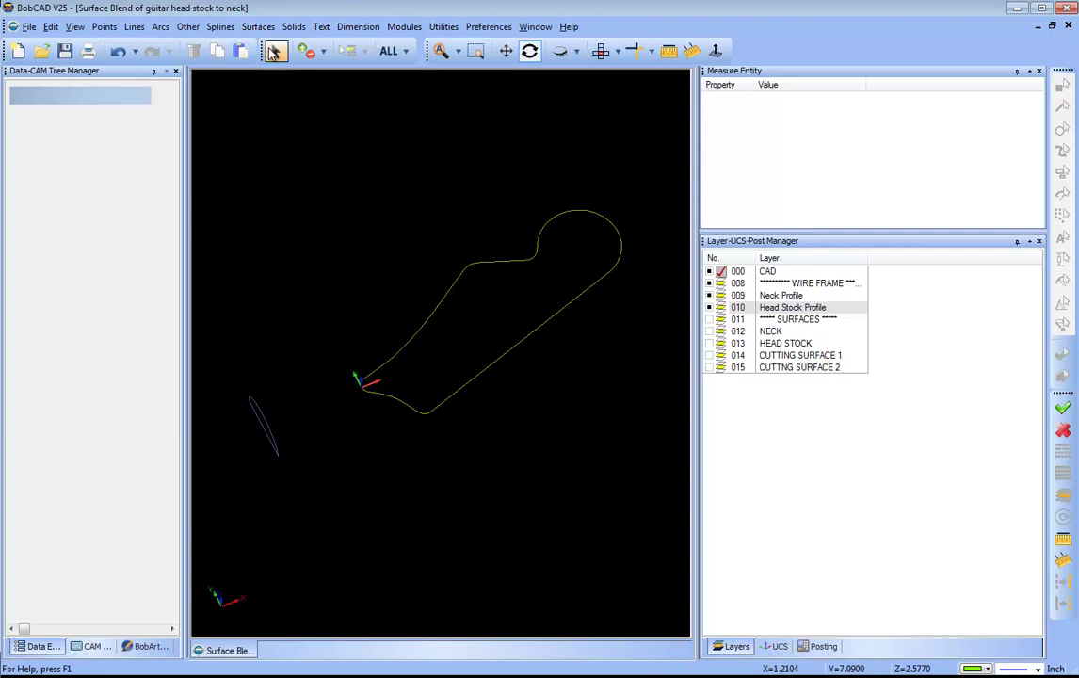
pyautogui.click(420, 339)
pyautogui.rightClick(336, 226)
pyautogui.click(436, 406)
pyautogui.scroll(3, 403, 437)
pyautogui.scroll(-3, 414, 392)
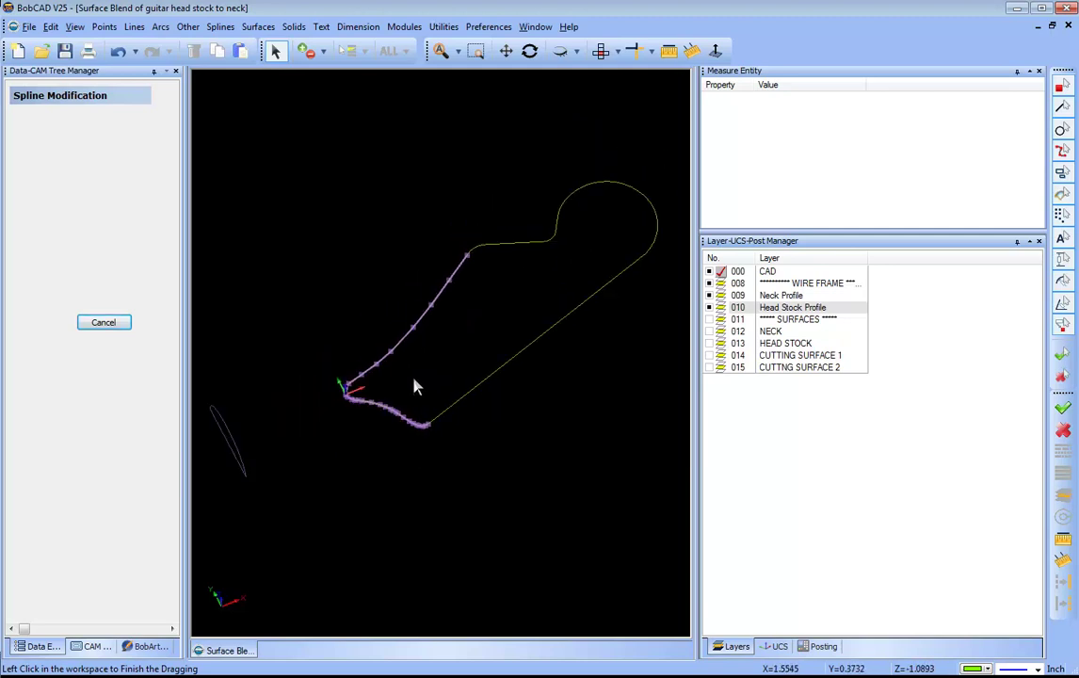
pyautogui.scroll(5, 436, 325)
pyautogui.moveTo(282, 426); pyautogui.dragTo(516, 383, button='middle')
pyautogui.scroll(3, 381, 400)
pyautogui.moveTo(337, 411); pyautogui.dragTo(486, 349, button='middle')
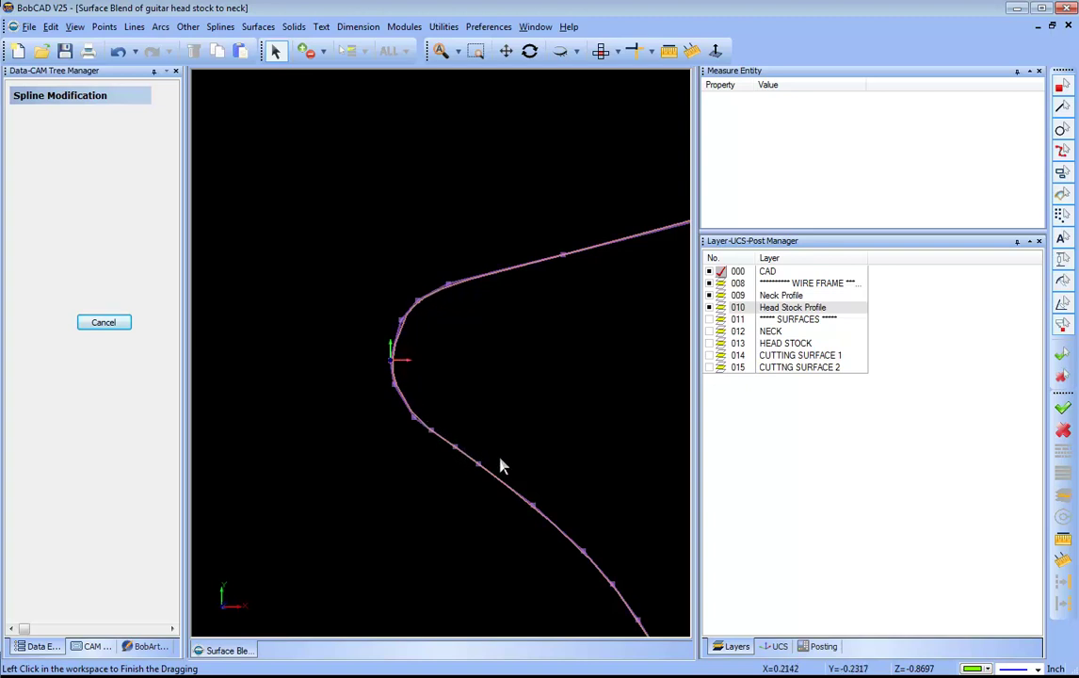
pyautogui.scroll(-1, 530, 425)
pyautogui.scroll(-3, 533, 417)
pyautogui.moveTo(549, 412); pyautogui.dragTo(491, 406, button='middle')
pyautogui.rightClick(434, 221)
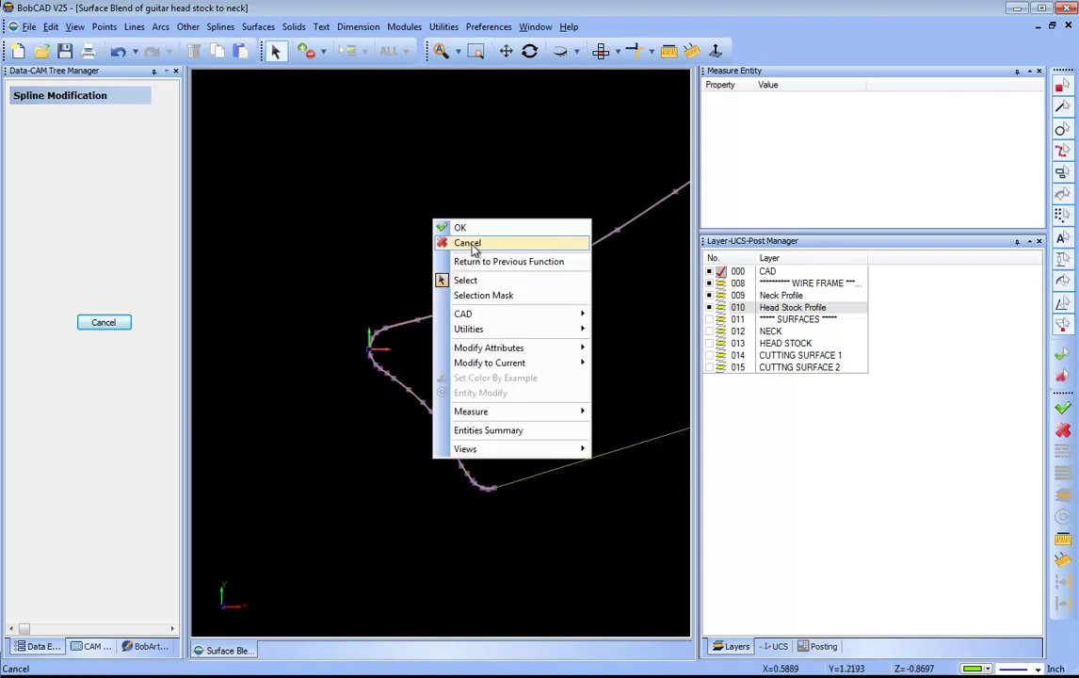
pyautogui.click(468, 243)
pyautogui.click(529, 51)
pyautogui.moveTo(549, 372); pyautogui.dragTo(506, 446)
pyautogui.press('Escape')
pyautogui.rightClick(373, 155)
pyautogui.click(400, 182)
pyautogui.click(529, 51)
pyautogui.moveTo(470, 330); pyautogui.dragTo(468, 308)
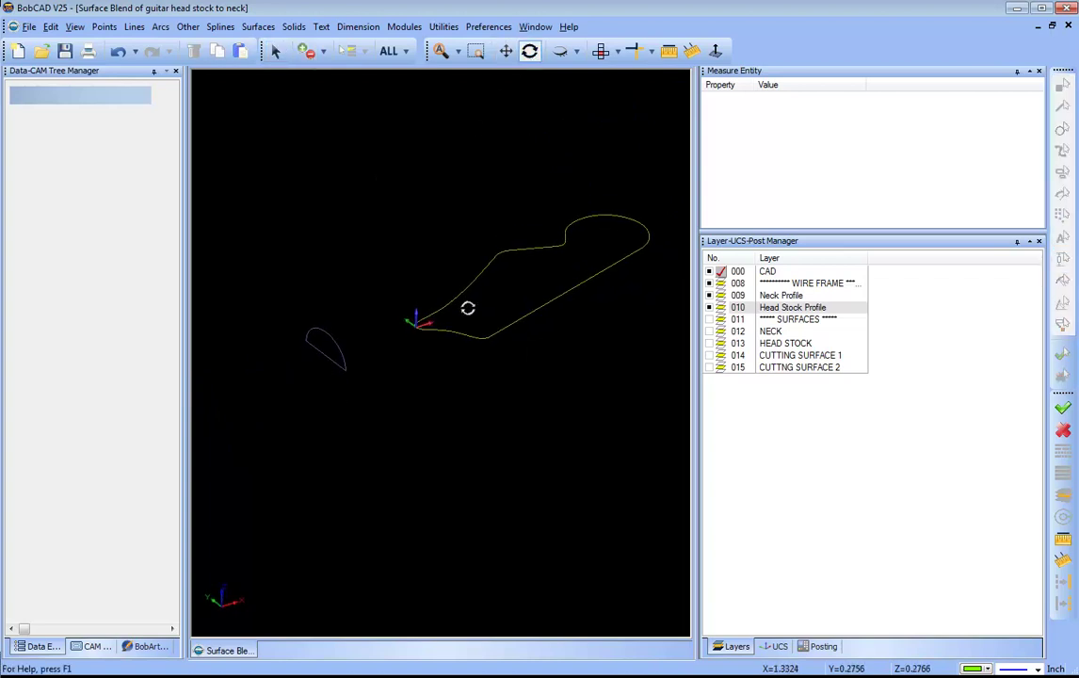
# Make NECK the current layer and extrude the neck profile arc a distance of 5.
pyautogui.click(725, 308)
pyautogui.click(713, 331)
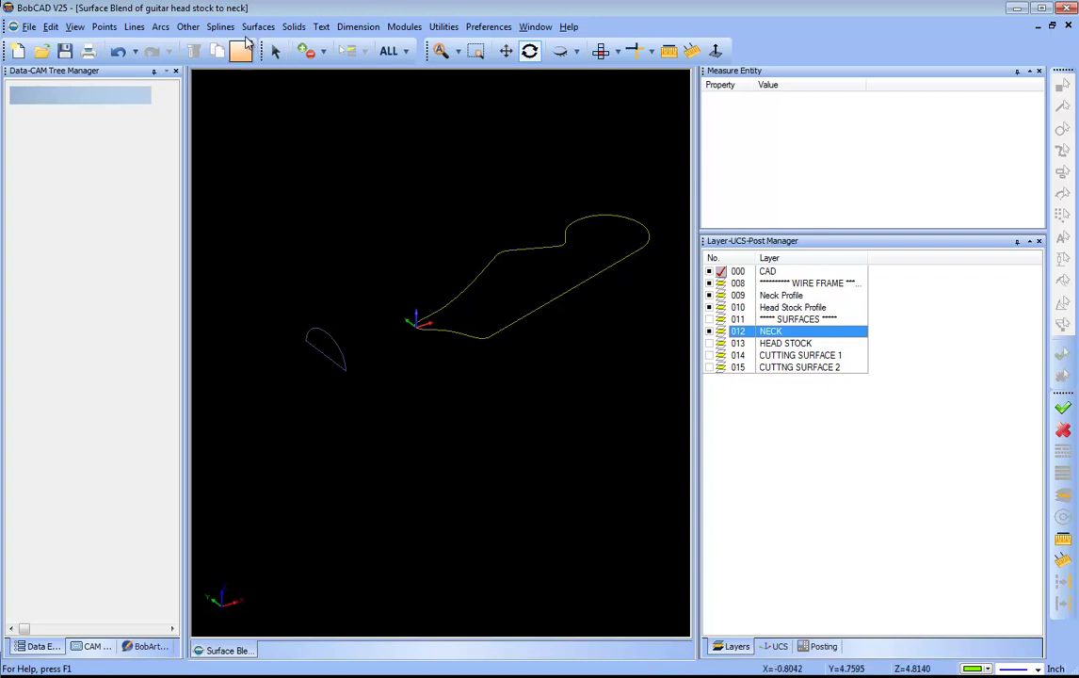
pyautogui.click(258, 27)
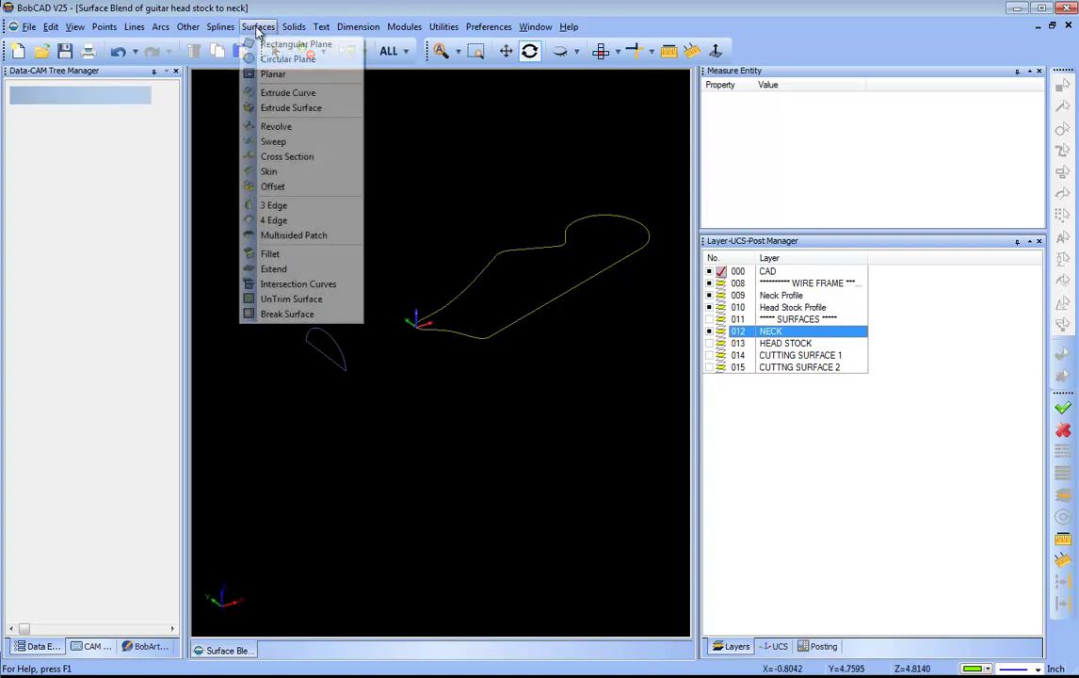
pyautogui.click(292, 93)
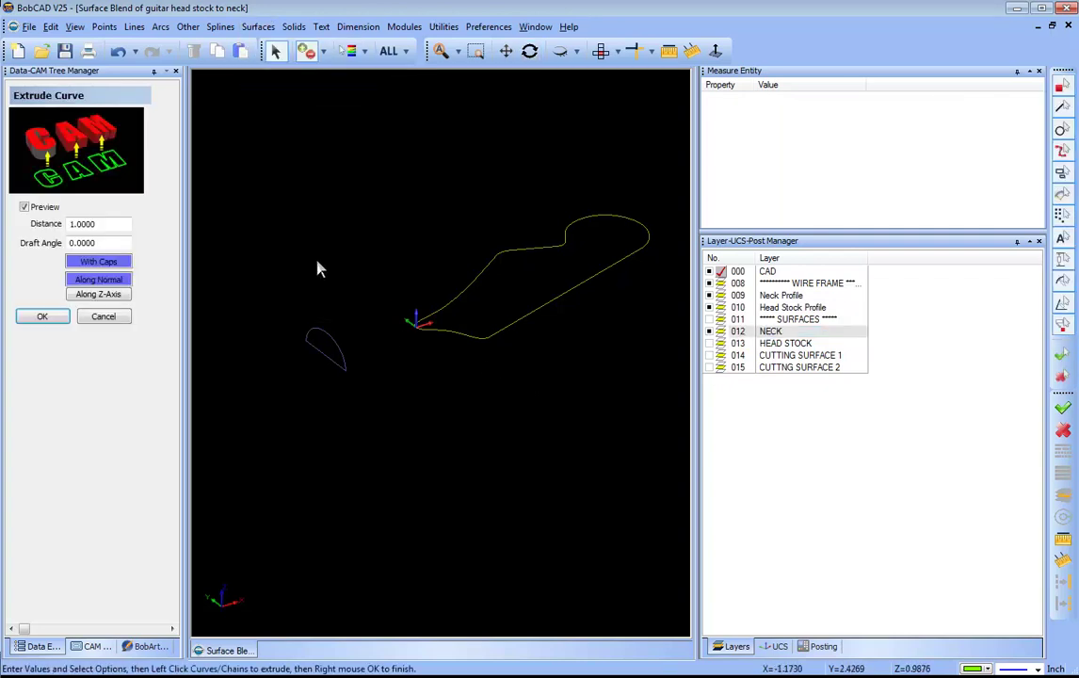
pyautogui.doubleClick(116, 223)
pyautogui.write('5')
pyautogui.press('Tab')
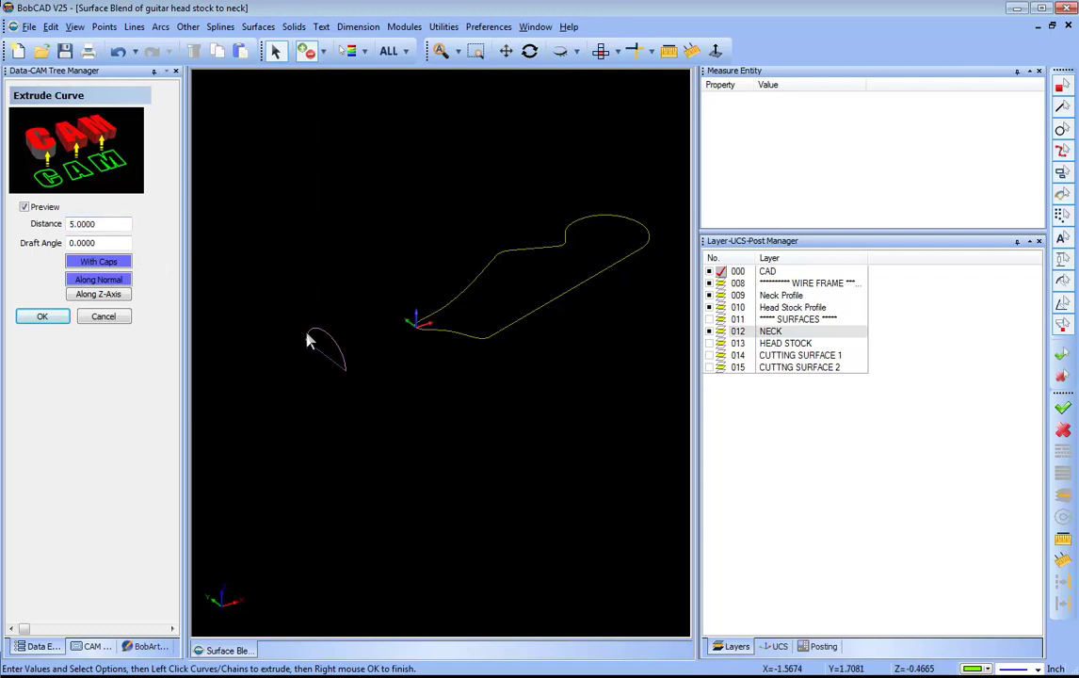
pyautogui.click(307, 338)
pyautogui.rightClick(303, 283)
pyautogui.click(325, 291)
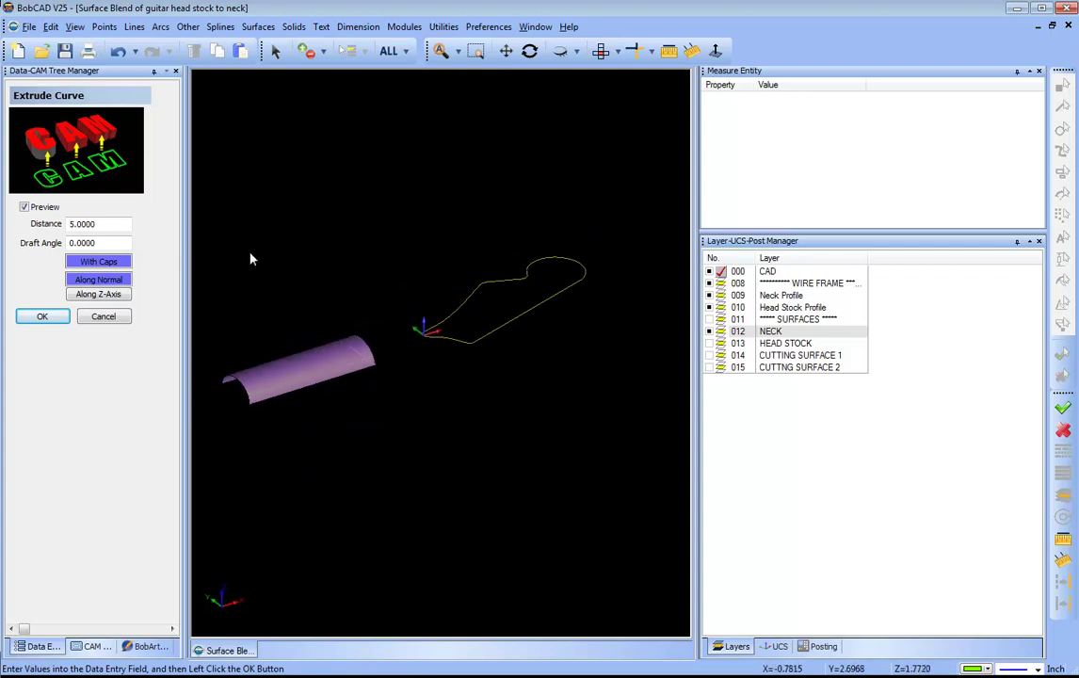
# Change the neck extrusion to -5 along the normal with end caps turned off.
pyautogui.doubleClick(99, 223)
pyautogui.write('-')
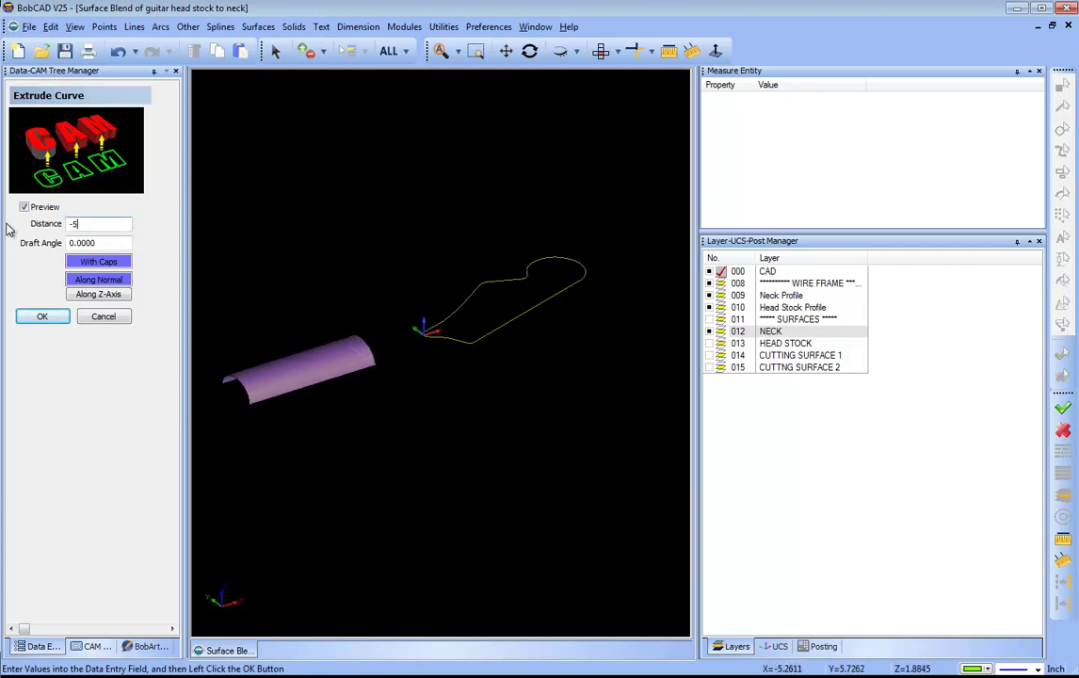
pyautogui.write('5')
pyautogui.press('Tab')
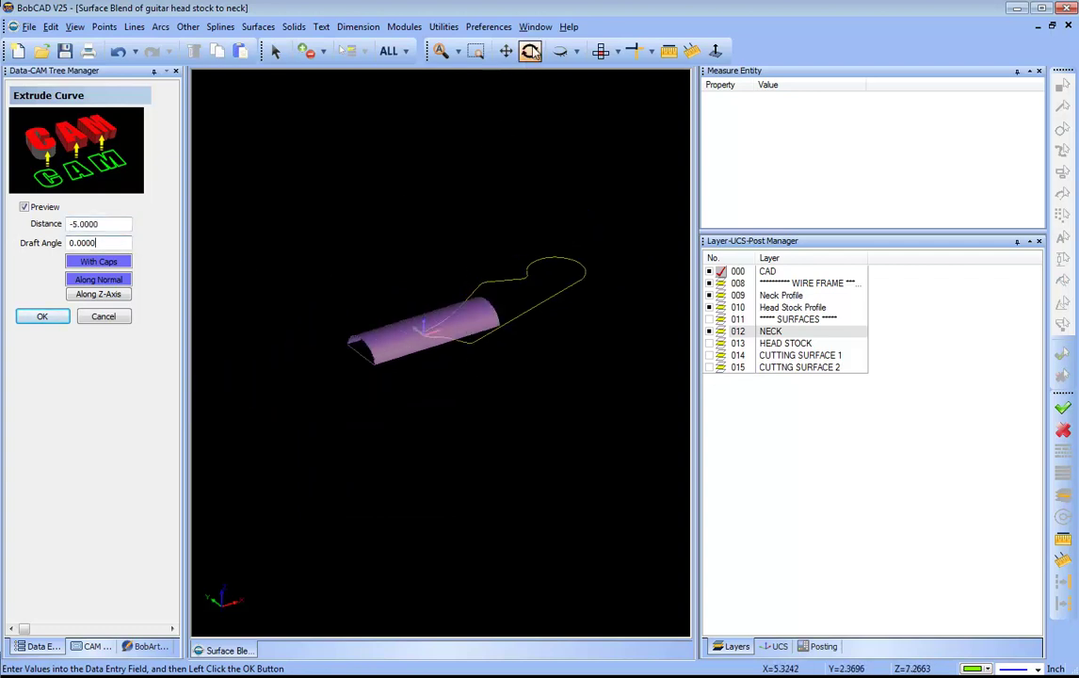
pyautogui.click(530, 51)
pyautogui.moveTo(518, 263); pyautogui.dragTo(351, 405)
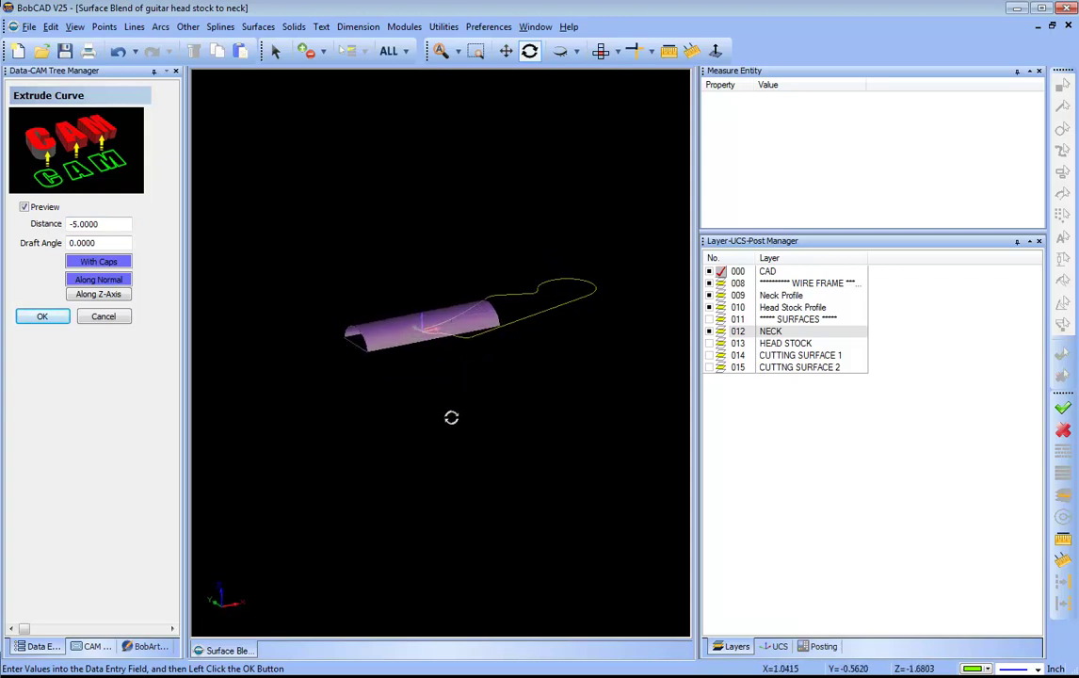
pyautogui.moveTo(450, 421); pyautogui.dragTo(461, 443)
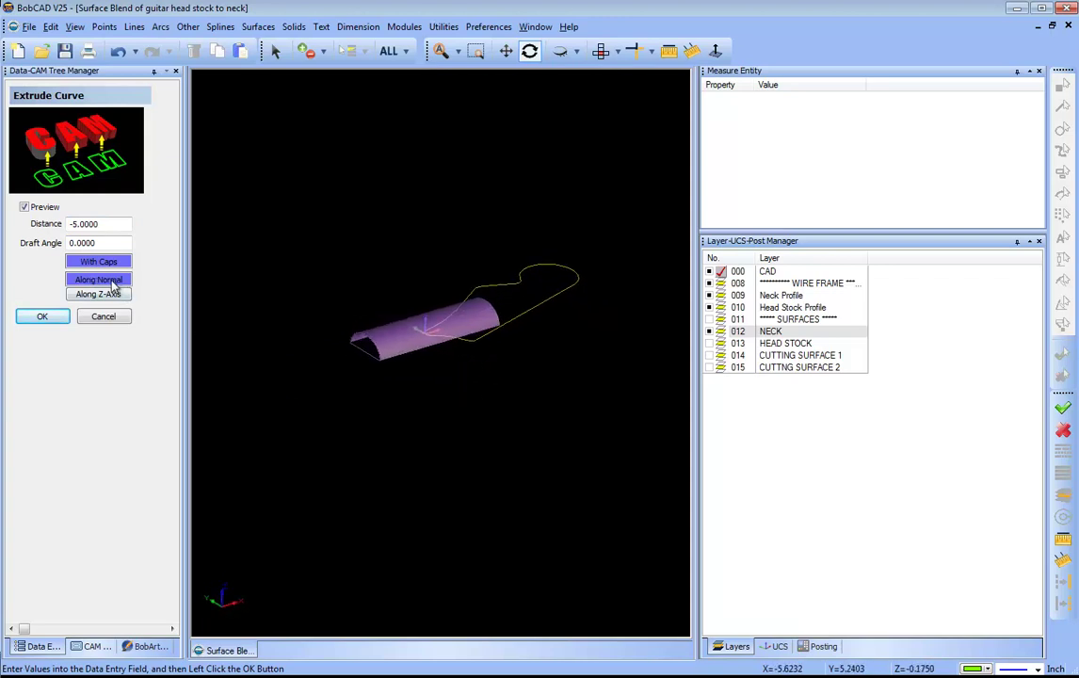
pyautogui.click(120, 295)
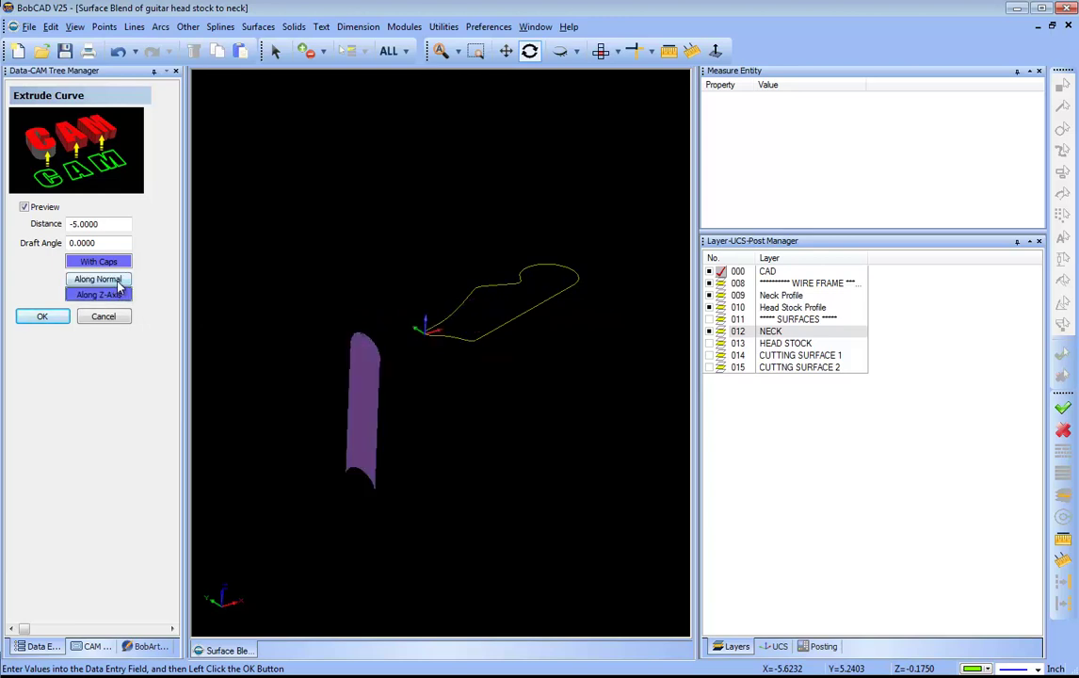
pyautogui.click(119, 288)
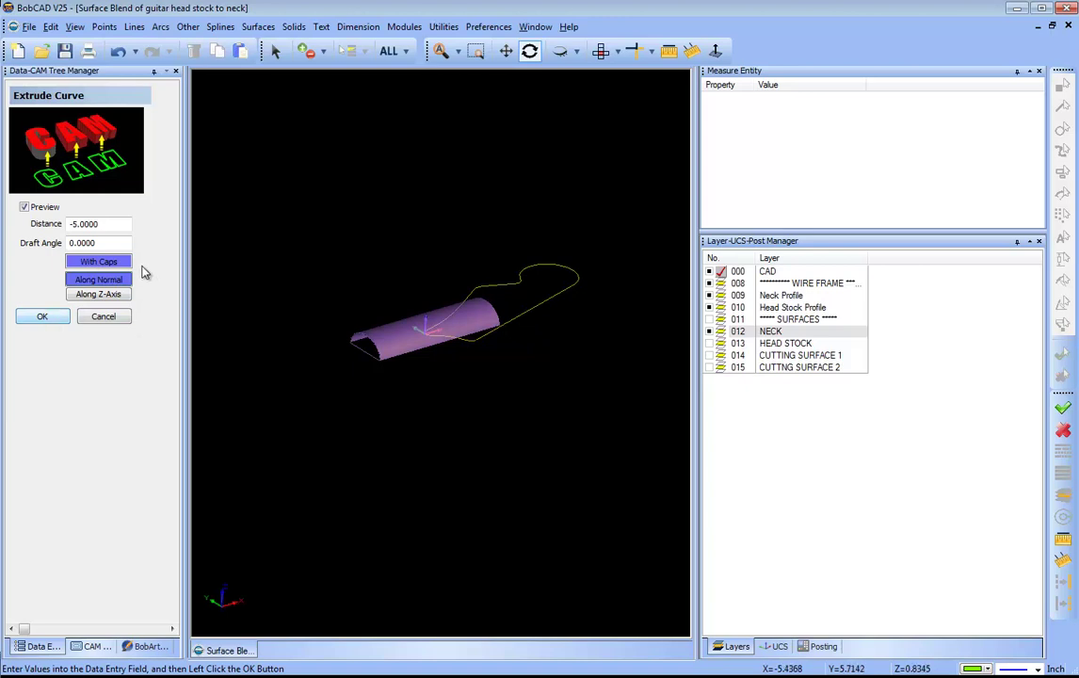
pyautogui.click(106, 262)
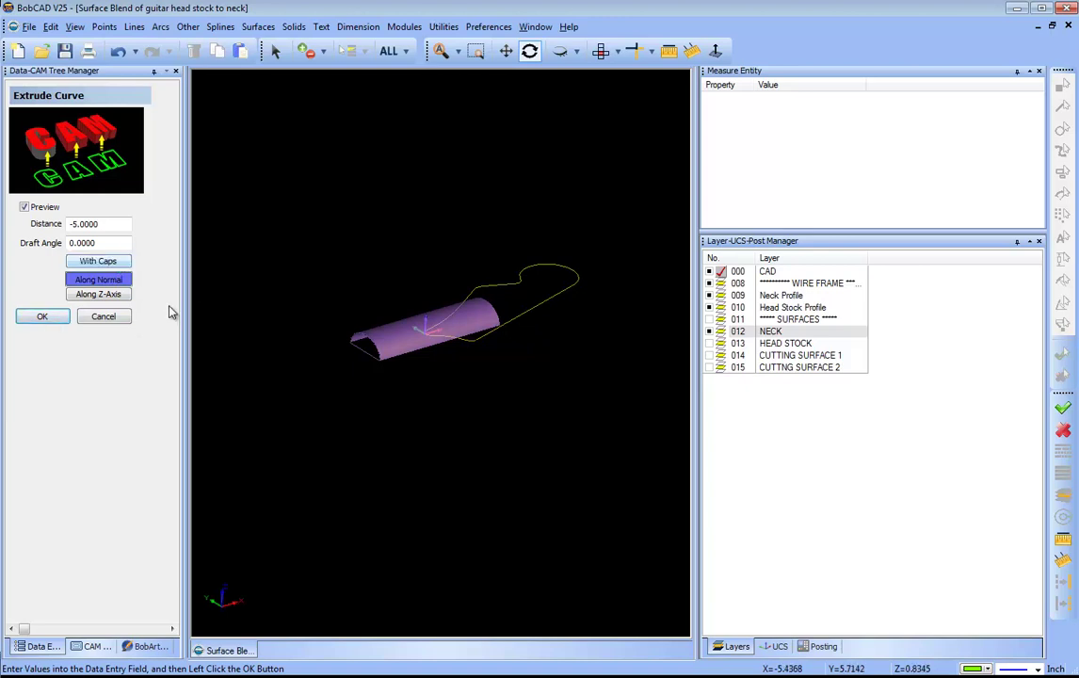
pyautogui.click(41, 317)
pyautogui.click(105, 318)
# Make HEAD STOCK the current layer and set the new-geometry colour to purple.
pyautogui.click(710, 344)
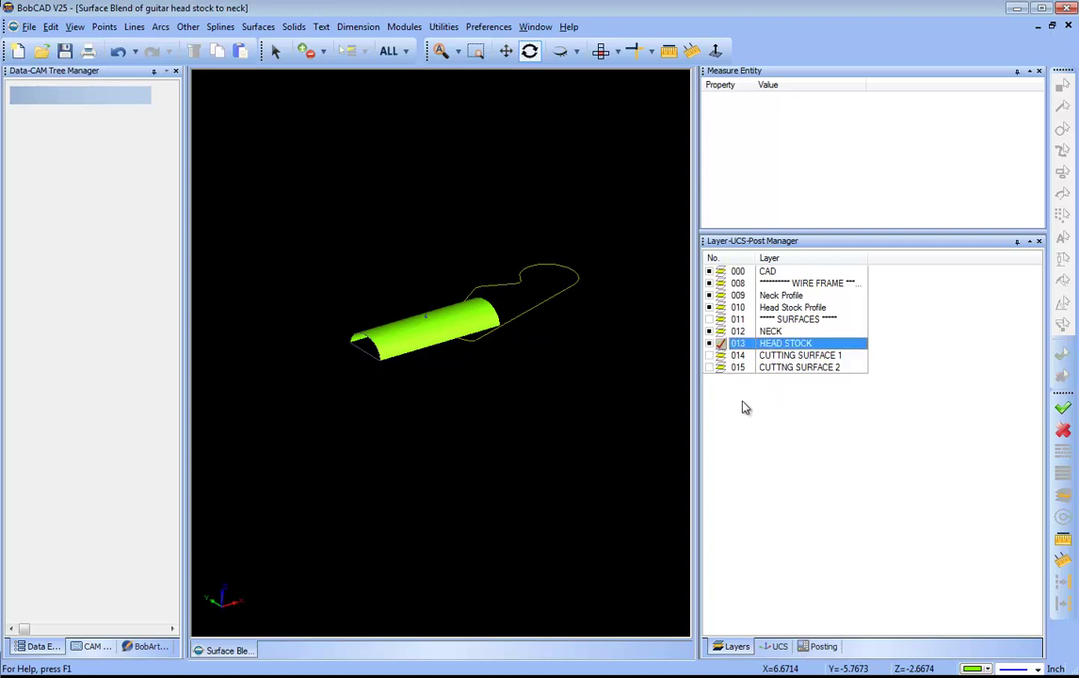
pyautogui.moveTo(558, 390); pyautogui.dragTo(802, 481)
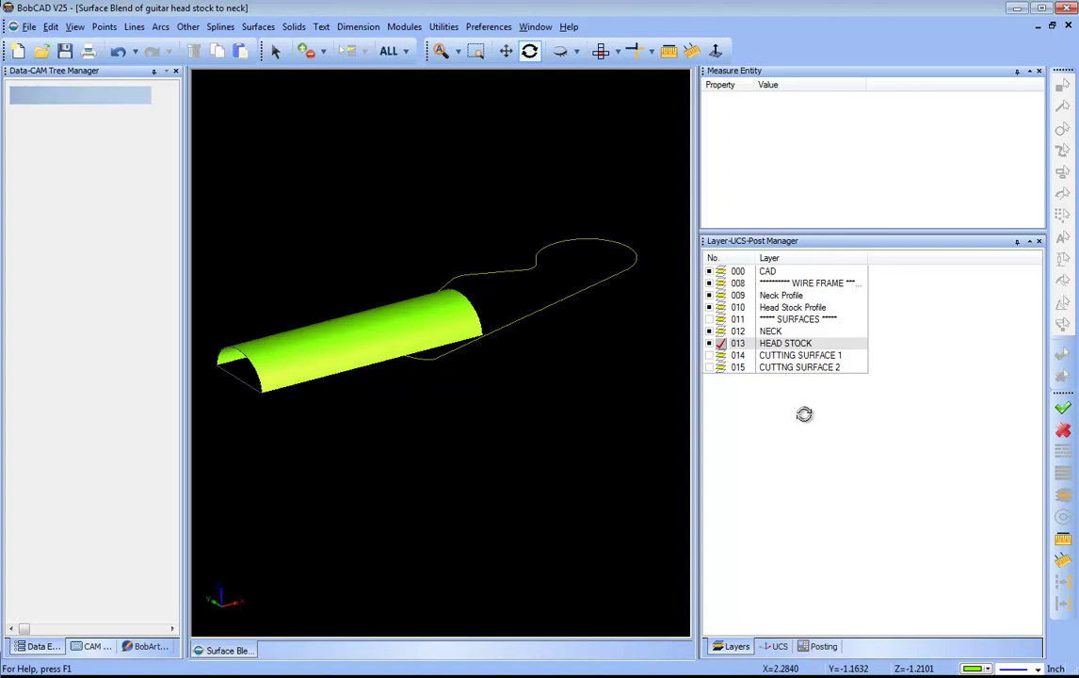
pyautogui.click(994, 670)
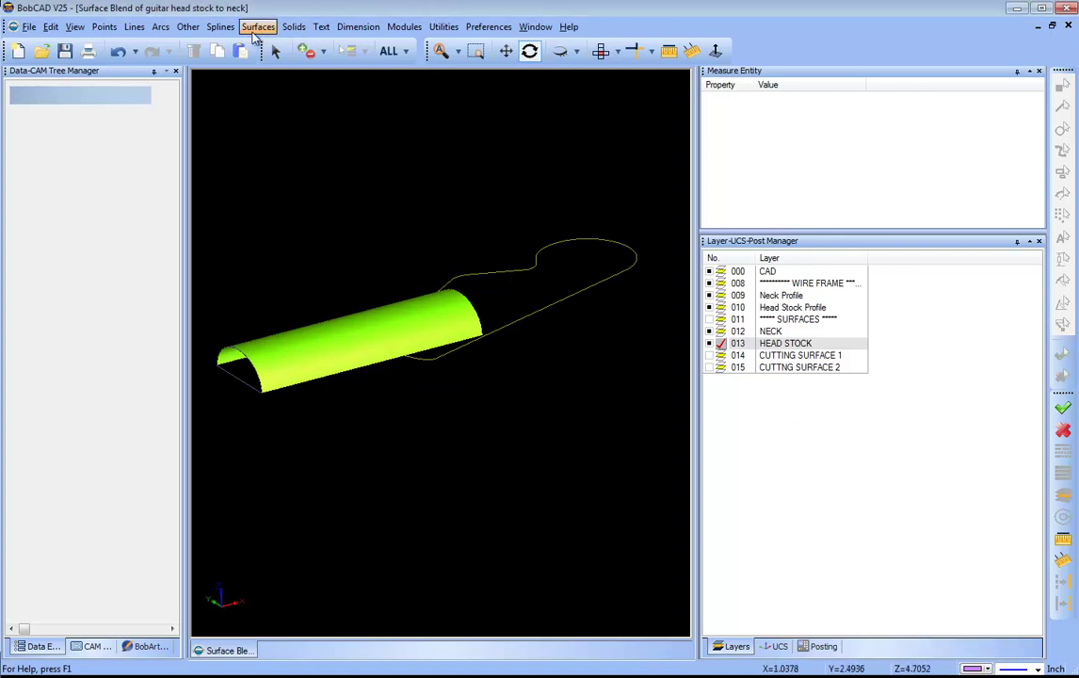
pyautogui.click(258, 27)
# Extrude the head stock profile a distance of 5 along the Z axis.
pyautogui.click(303, 92)
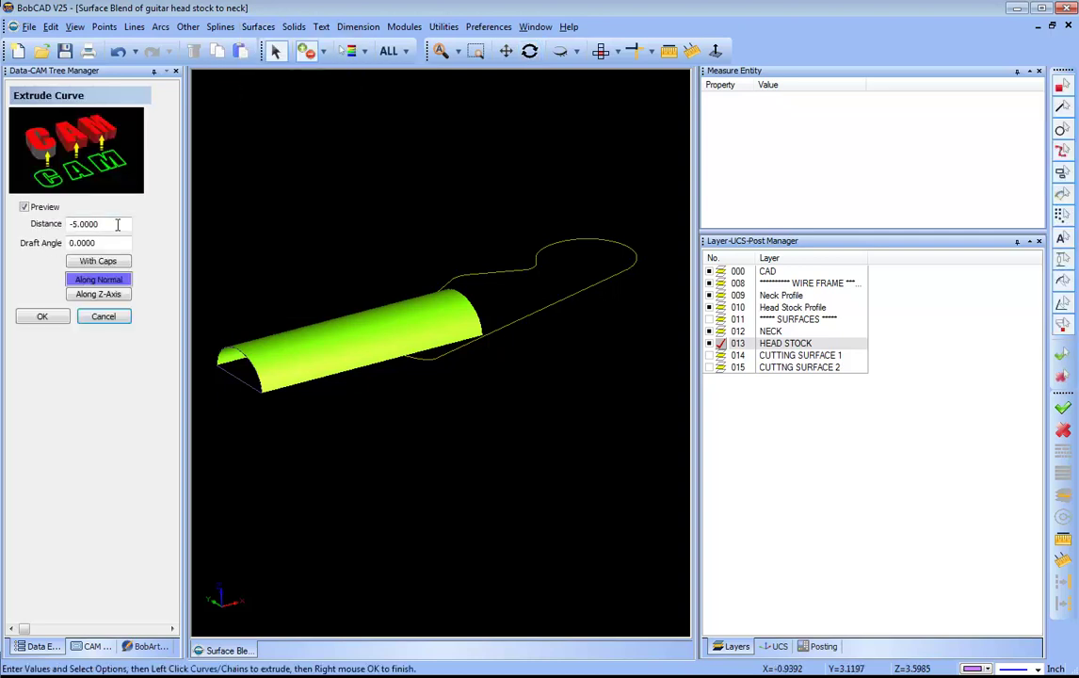
pyautogui.moveTo(115, 224); pyautogui.dragTo(26, 239)
pyautogui.write('5')
pyautogui.press('Return')
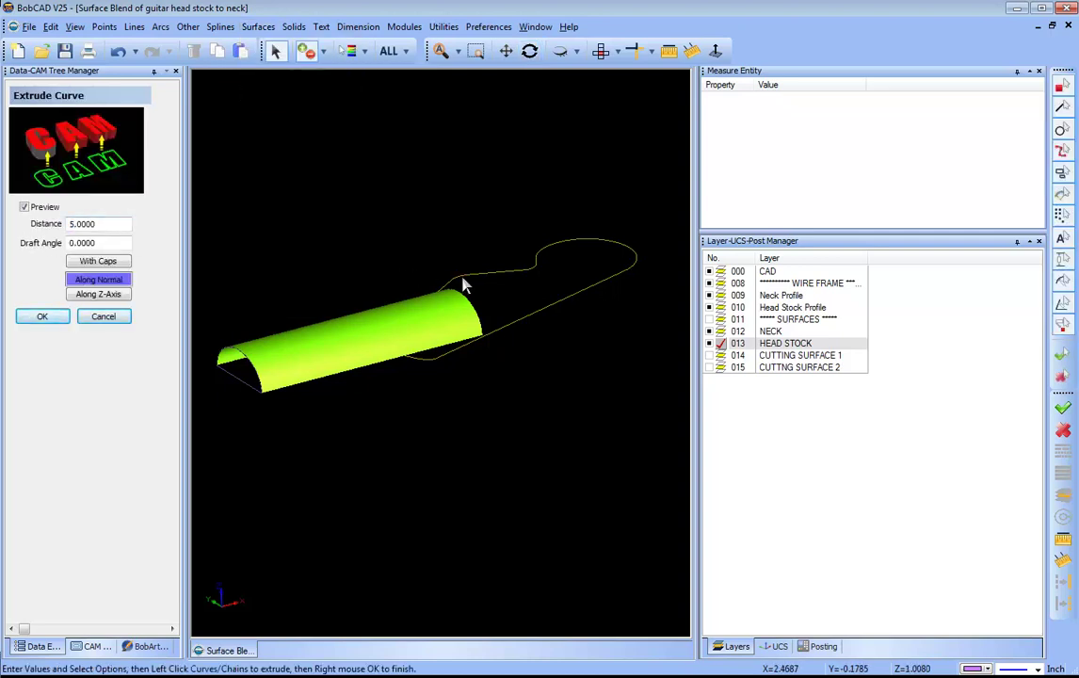
pyautogui.rightClick(444, 217)
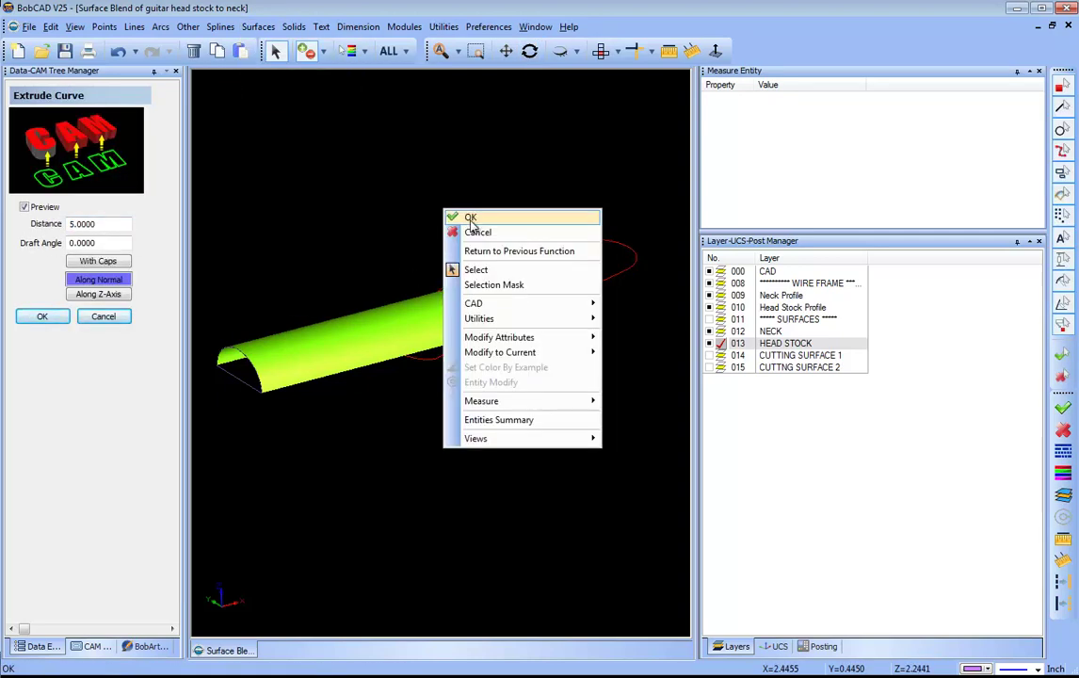
pyautogui.click(102, 292)
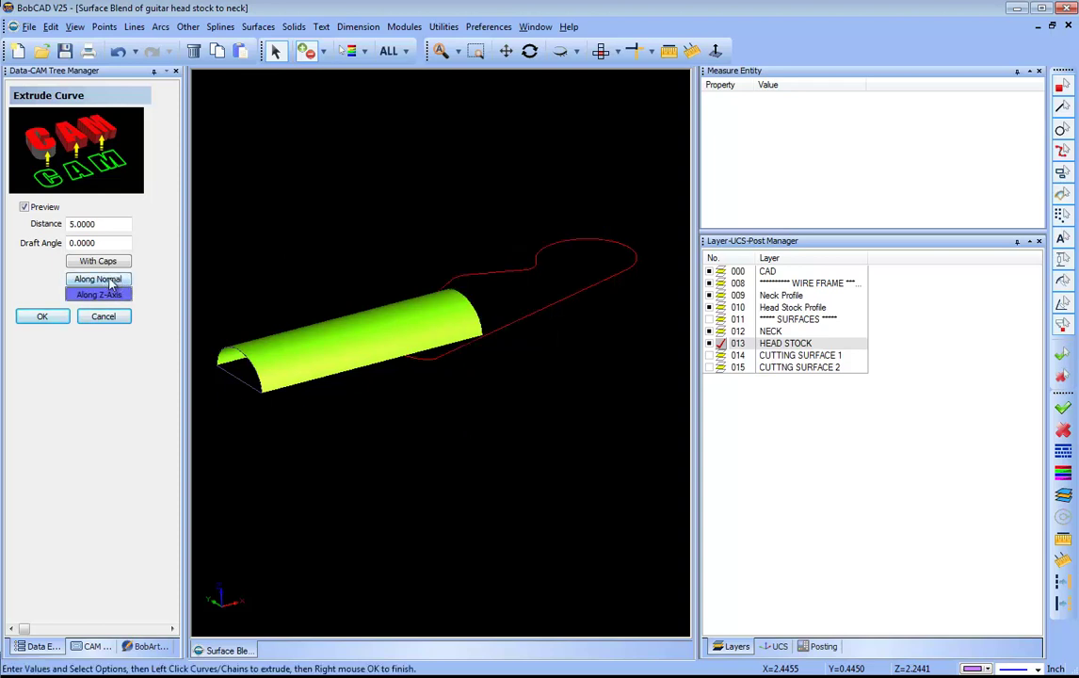
pyautogui.rightClick(453, 218)
pyautogui.click(479, 225)
pyautogui.click(38, 317)
pyautogui.click(109, 320)
# Orbit the view to inspect the new head stock surface.
pyautogui.rightClick(249, 167)
pyautogui.click(283, 181)
pyautogui.click(529, 51)
pyautogui.moveTo(509, 245); pyautogui.dragTo(465, 142)
# Translate the head stock surface with End X 0 and End Z -2.5.
pyautogui.click(443, 26)
pyautogui.click(471, 90)
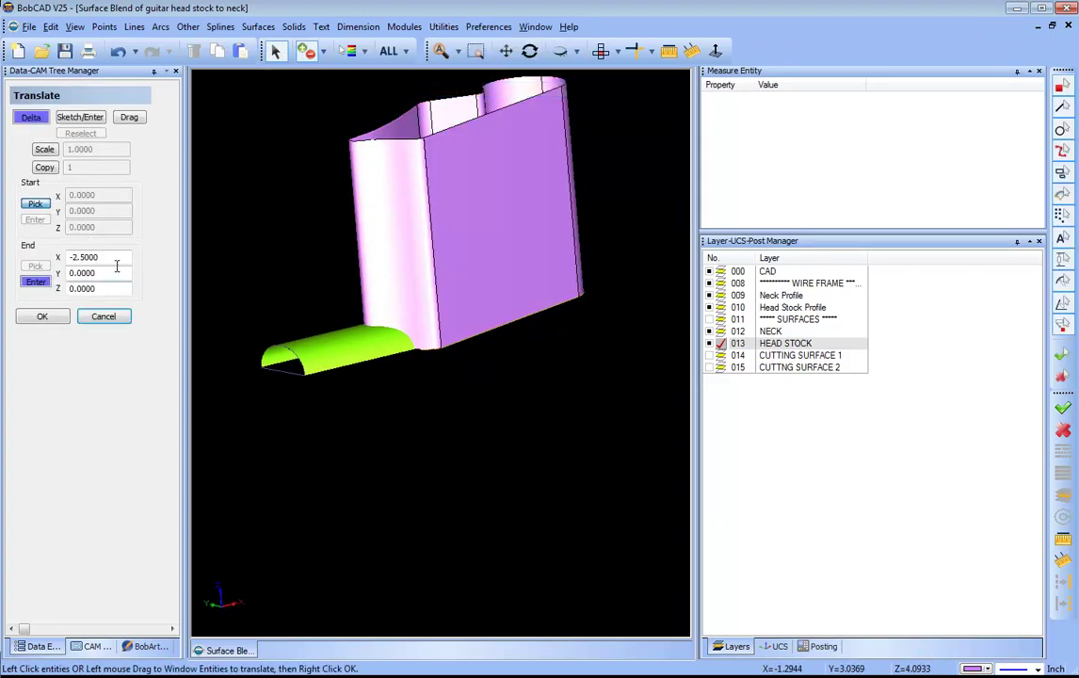
pyautogui.click(474, 236)
pyautogui.rightClick(274, 188)
pyautogui.click(298, 195)
pyautogui.doubleClick(95, 258)
pyautogui.write('0')
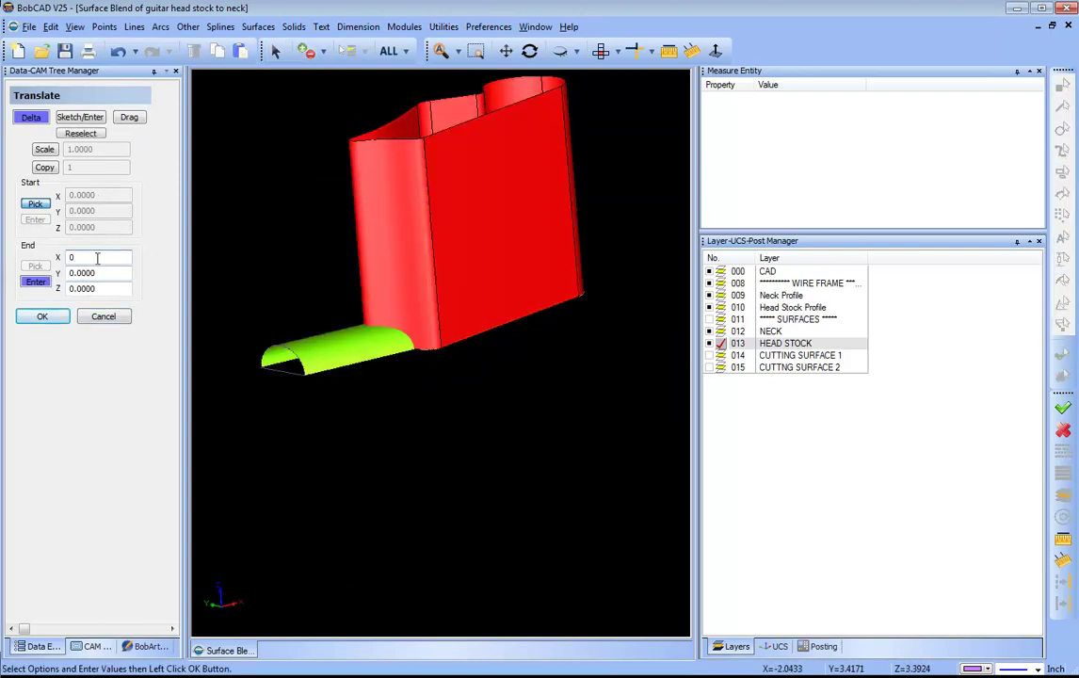
pyautogui.doubleClick(105, 289)
pyautogui.write('-2.5')
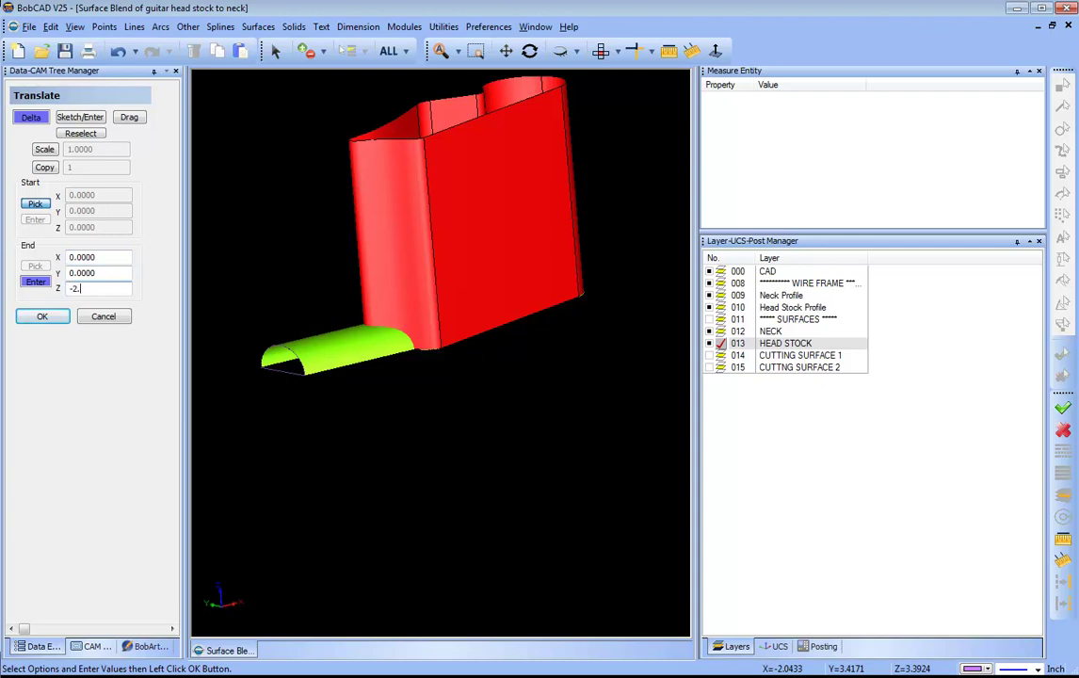
pyautogui.click(42, 318)
# Orbit the model to inspect the moved head stock.
pyautogui.rightClick(281, 221)
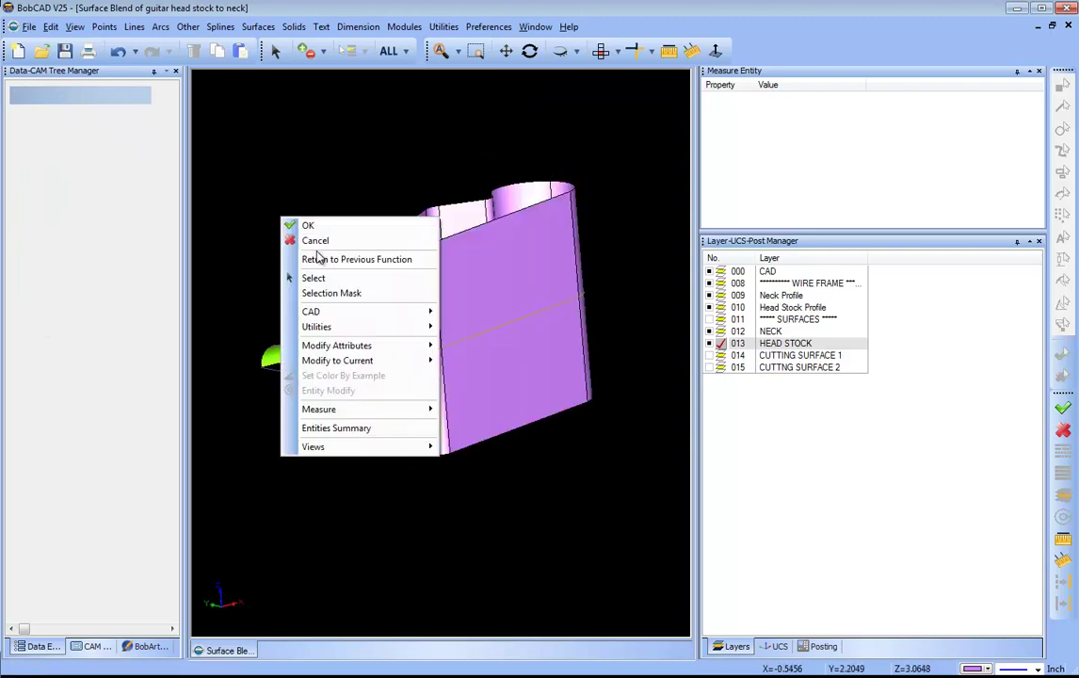
pyautogui.click(318, 247)
pyautogui.click(529, 50)
pyautogui.moveTo(425, 314); pyautogui.dragTo(464, 279)
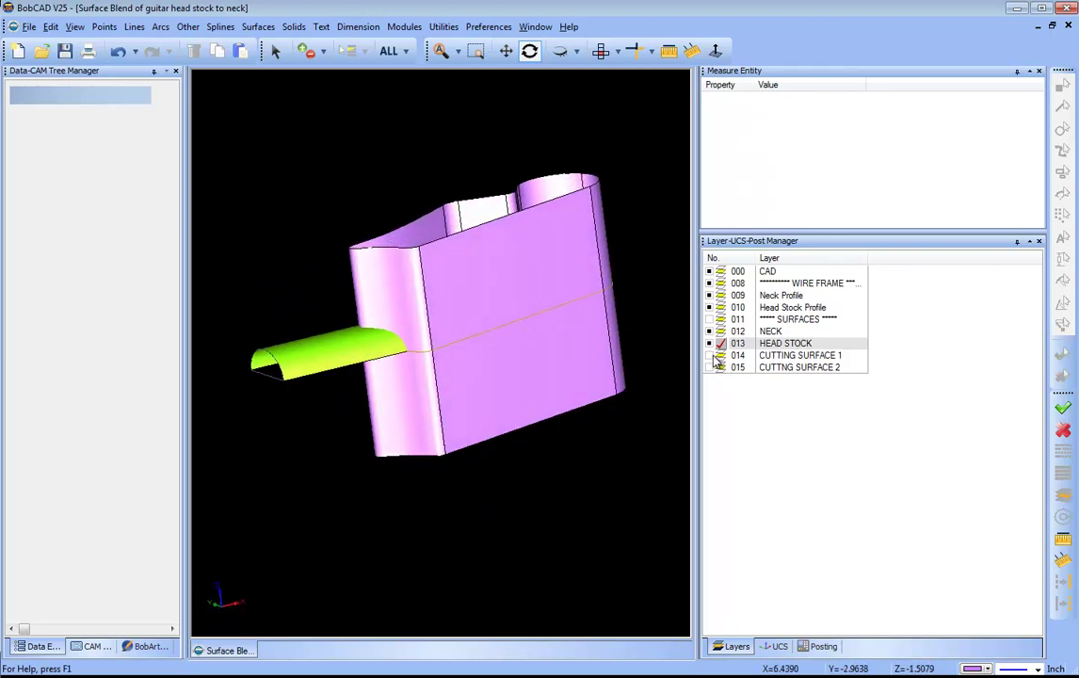
# Turn on layer 015 CUTTING SURFACE 2 and orbit to see the plane crossing the head stock.
pyautogui.click(710, 368)
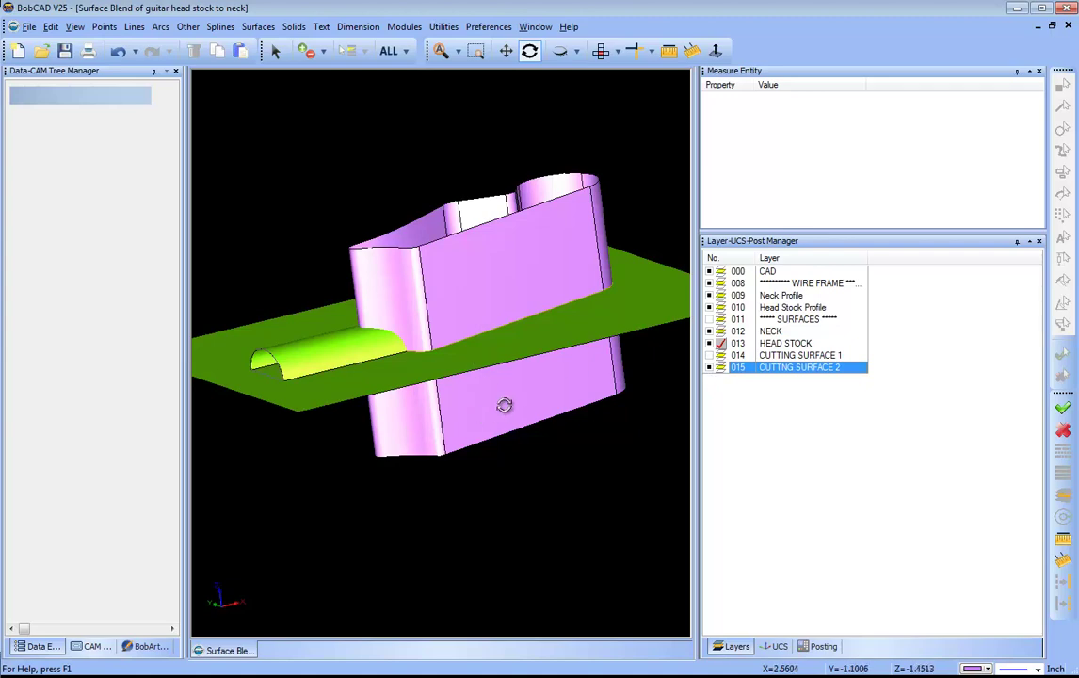
pyautogui.moveTo(504, 404); pyautogui.dragTo(528, 417)
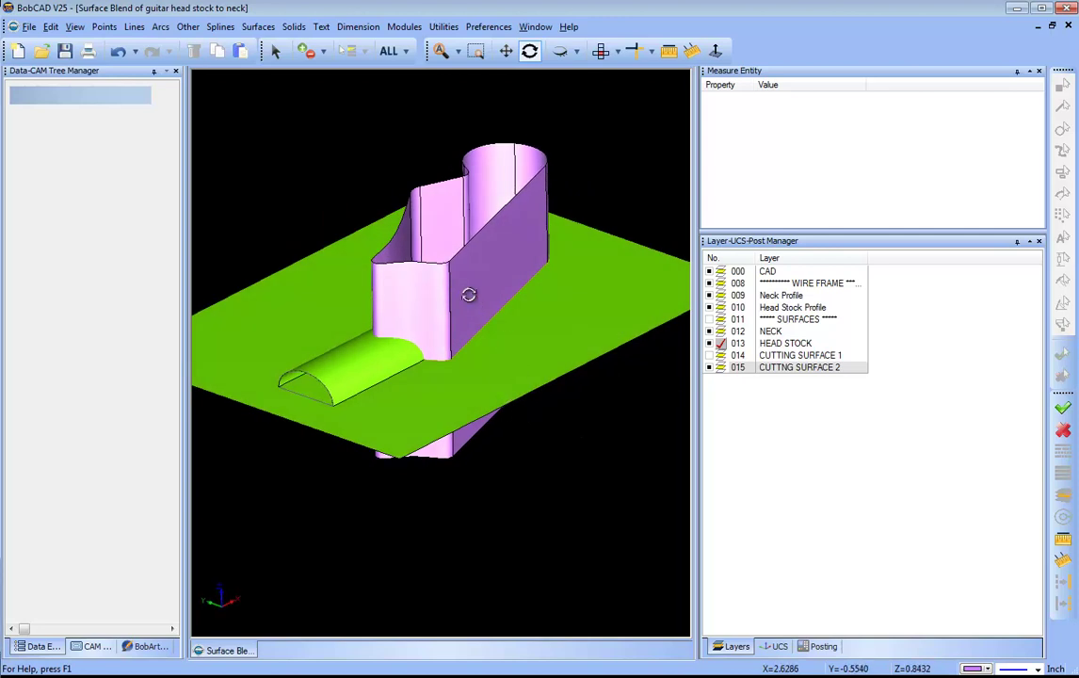
pyautogui.click(293, 26)
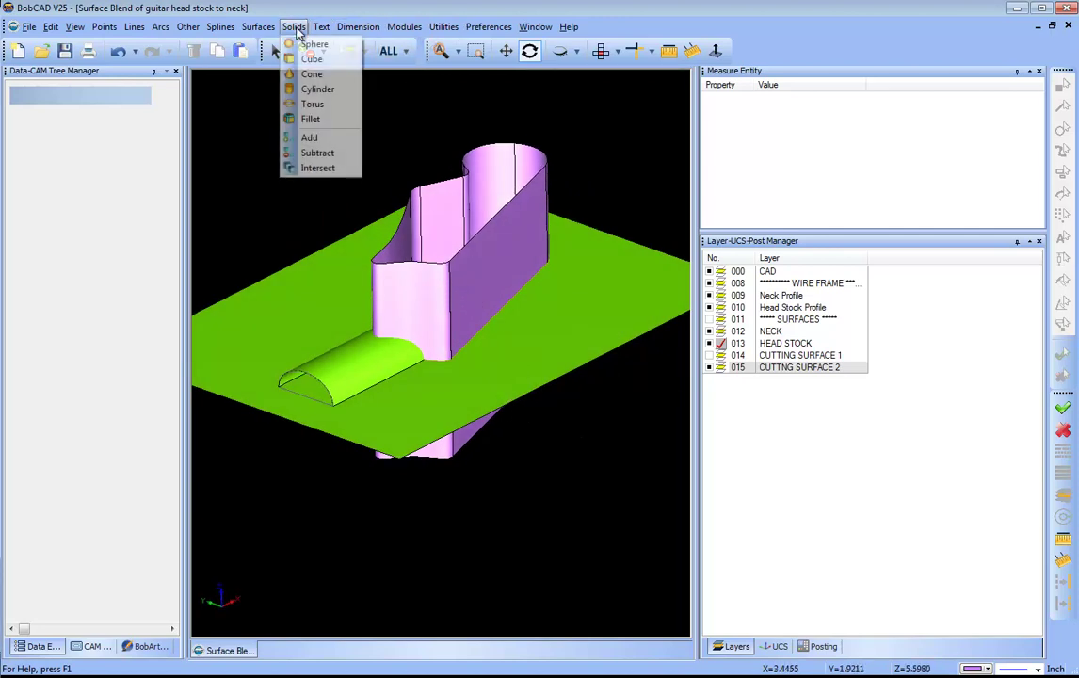
# Boolean-add the head stock and the cutting plane, then orbit to check the result.
pyautogui.click(329, 145)
pyautogui.click(410, 284)
pyautogui.click(304, 291)
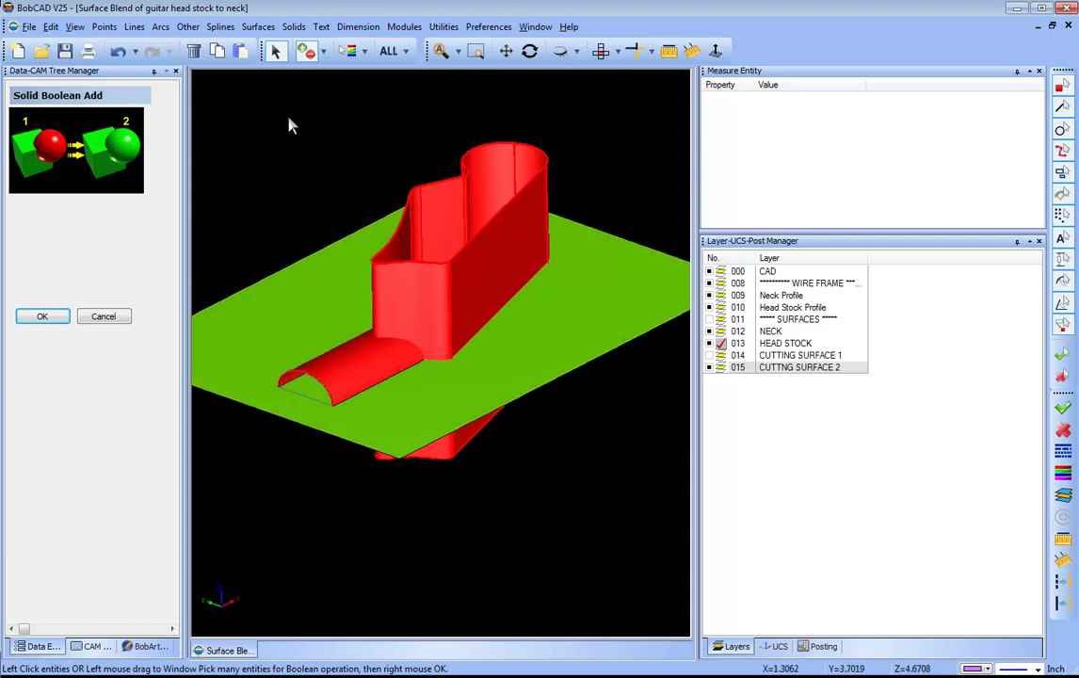
pyautogui.rightClick(288, 120)
pyautogui.click(293, 113)
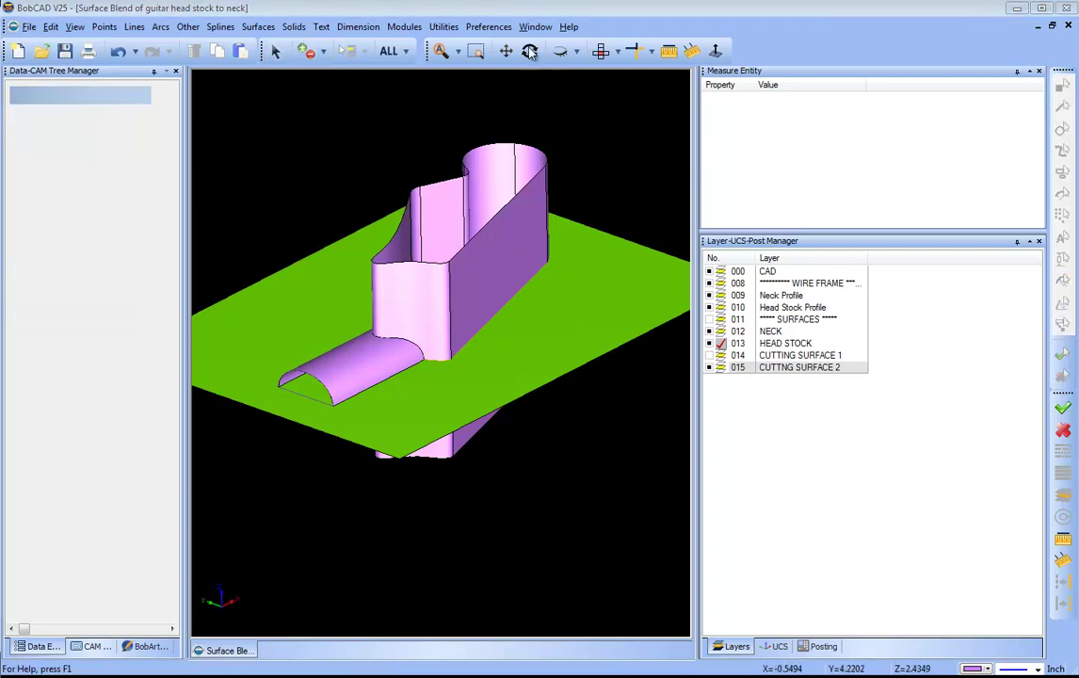
pyautogui.click(529, 50)
pyautogui.moveTo(442, 471); pyautogui.dragTo(453, 445)
# Repeat the boolean add, picking the cutting plane first and the head stock second.
pyautogui.click(294, 26)
pyautogui.click(325, 138)
pyautogui.click(306, 306)
pyautogui.click(397, 297)
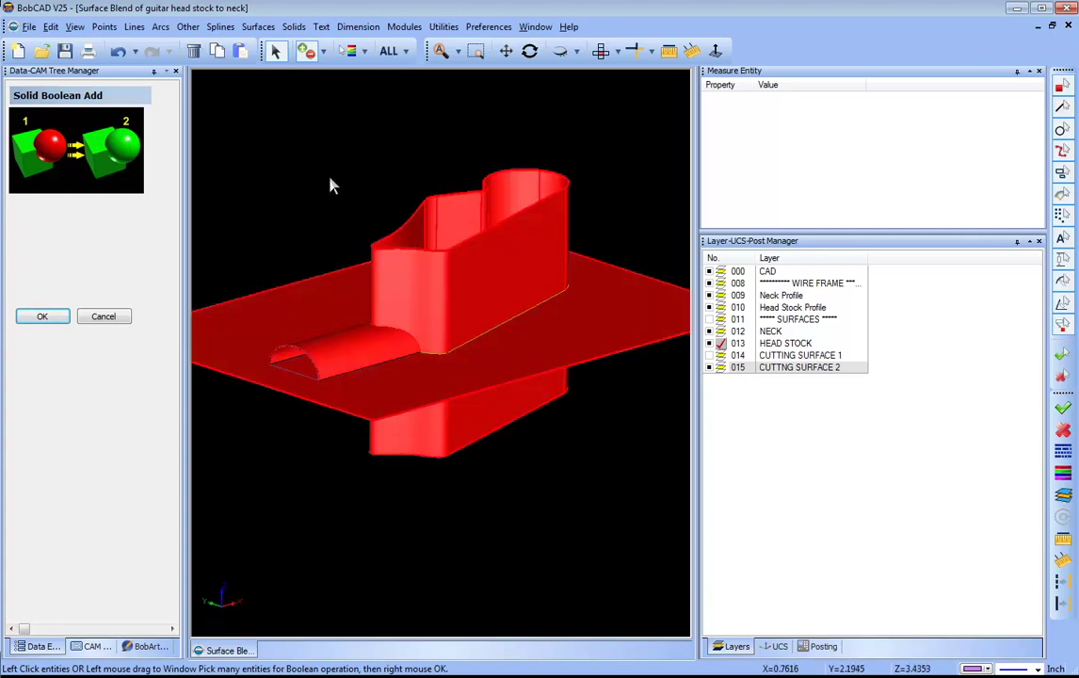
pyautogui.rightClick(288, 141)
pyautogui.click(348, 153)
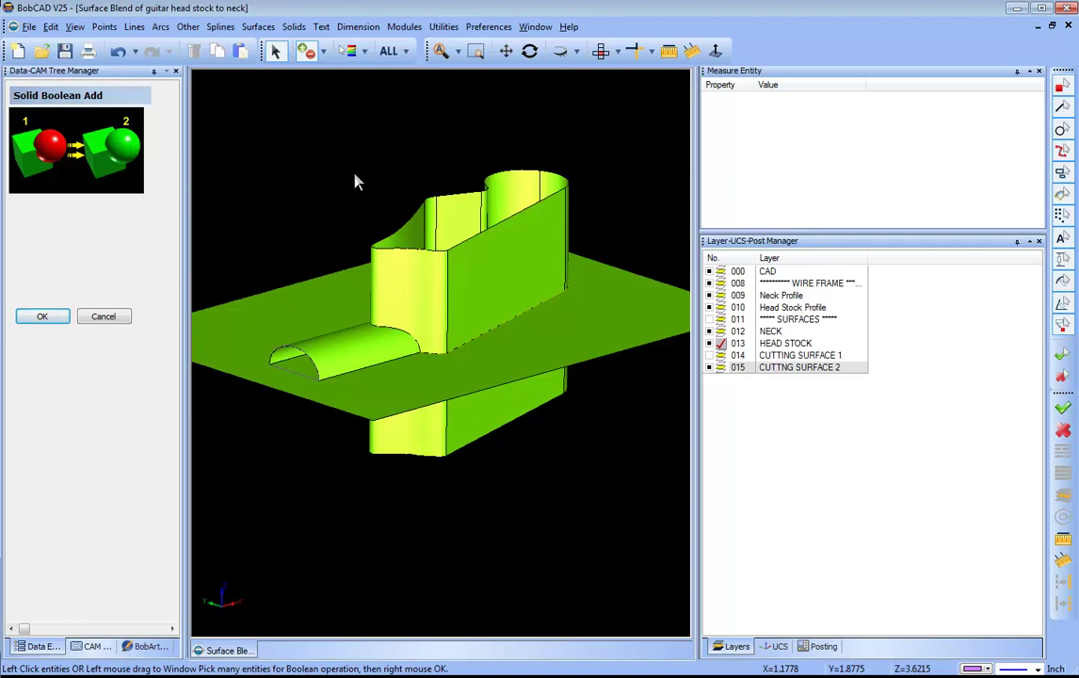
# Cancel the boolean add and orbit to inspect the split head stock.
pyautogui.rightClick(357, 177)
pyautogui.click(377, 116)
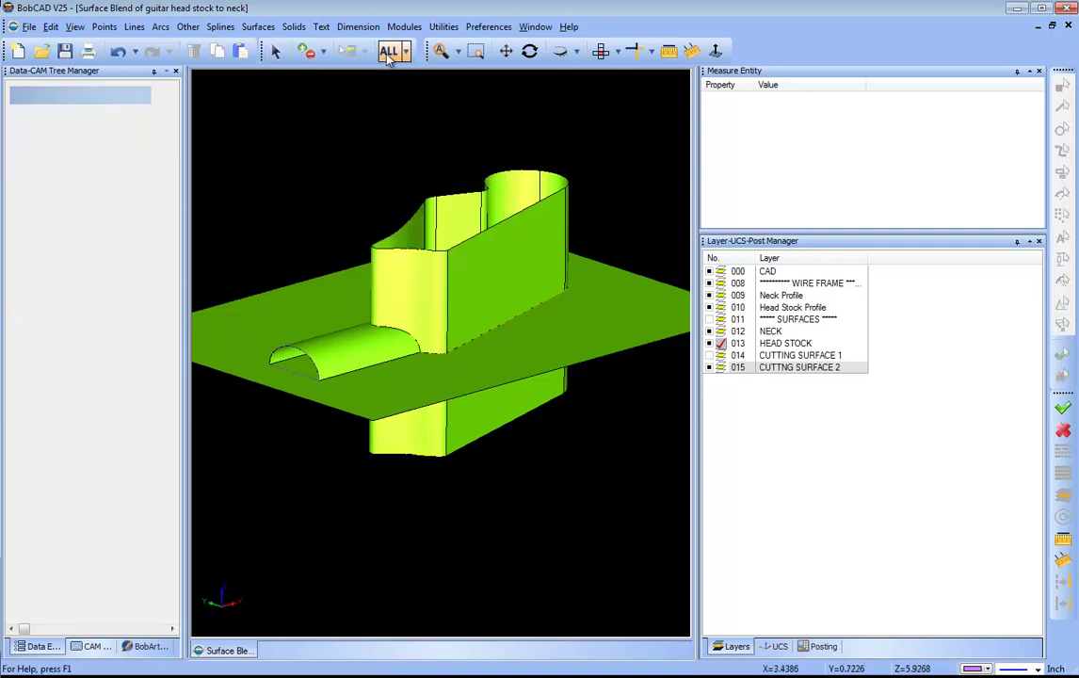
pyautogui.click(530, 50)
pyautogui.moveTo(539, 412); pyautogui.dragTo(515, 367)
# Start the Unstitch command from Utilities, then cancel it.
pyautogui.click(444, 26)
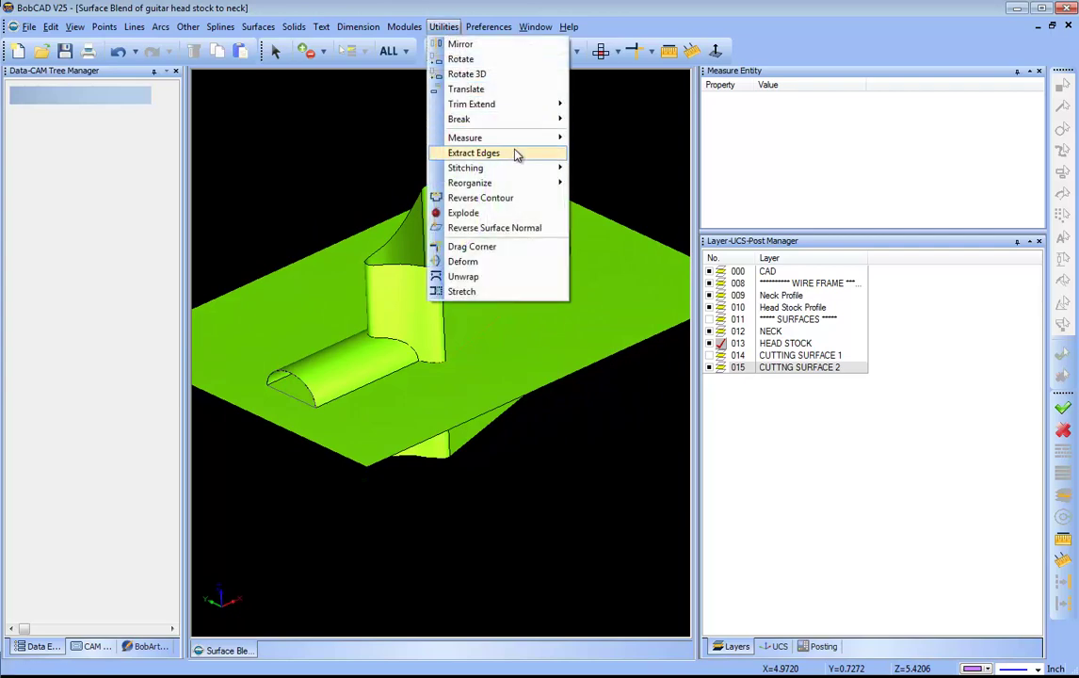
pyautogui.moveTo(527, 167)
pyautogui.click(609, 183)
pyautogui.rightClick(338, 133)
pyautogui.click(372, 155)
# Select the flat cutting plane and delete it.
pyautogui.click(308, 314)
pyautogui.press('Delete')
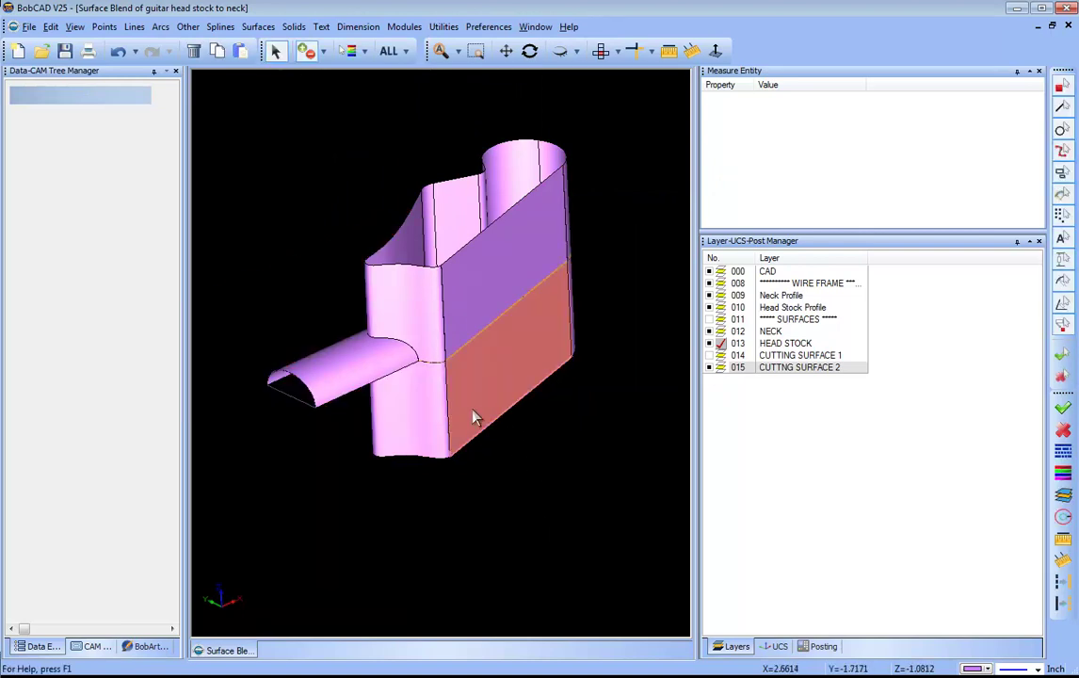
pyautogui.click(529, 50)
# Switch to the front view and delete the lower head stock block.
pyautogui.moveTo(499, 358); pyautogui.dragTo(614, 96)
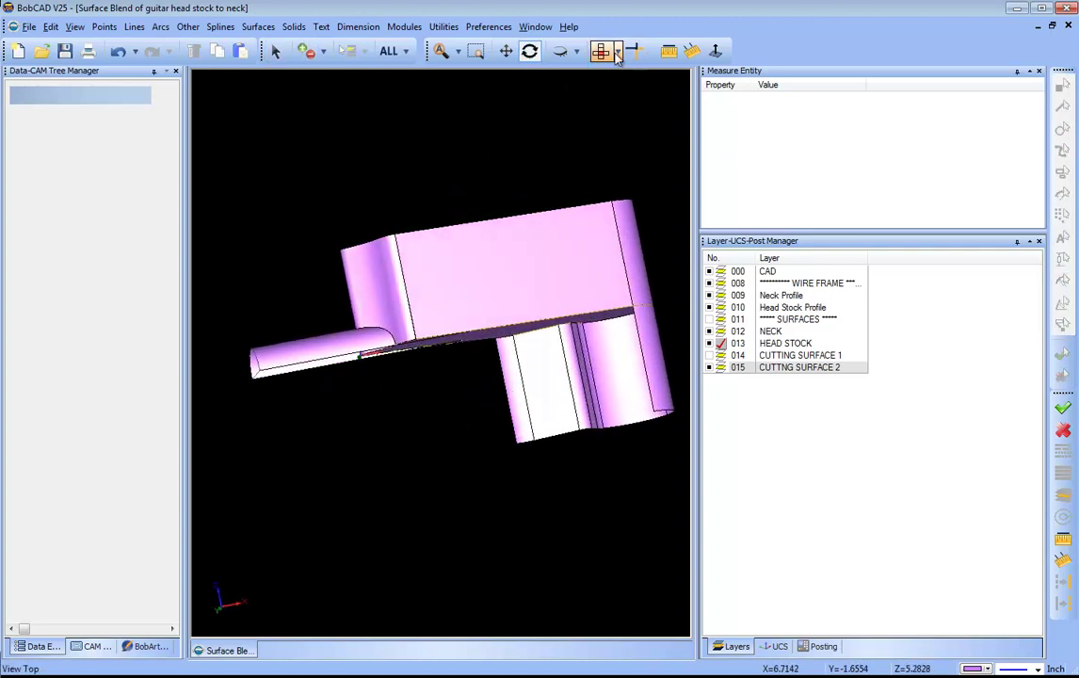
pyautogui.click(618, 51)
pyautogui.click(623, 86)
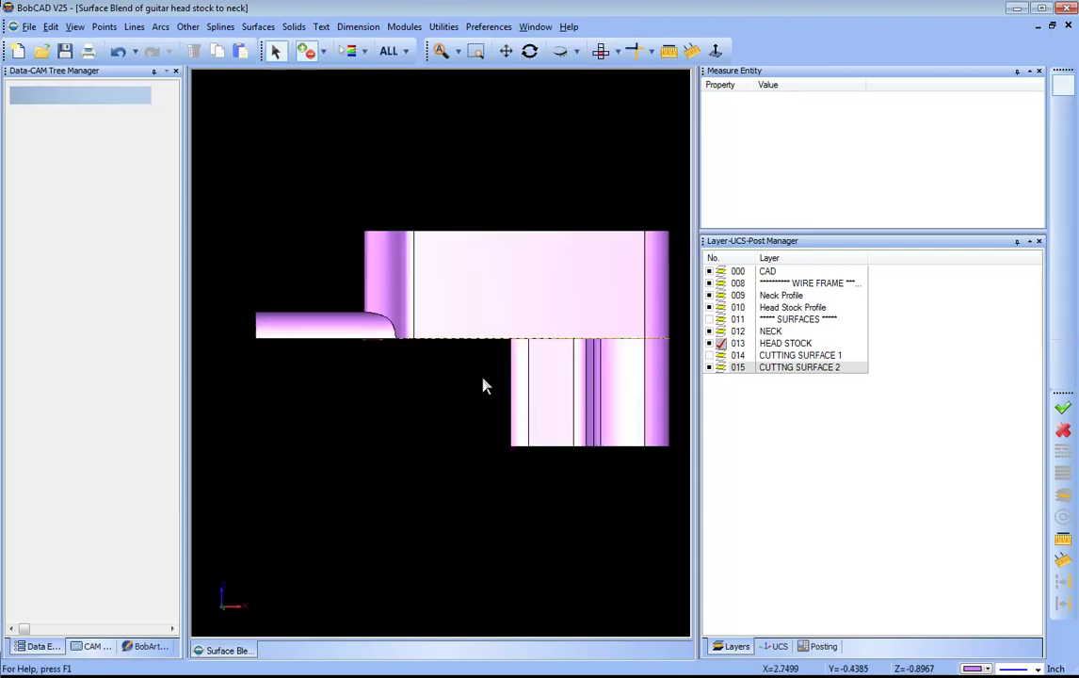
pyautogui.moveTo(467, 390); pyautogui.dragTo(631, 494)
pyautogui.press('Delete')
# Delete the flat headstock top surface and the small blend surface at the junction.
pyautogui.click(529, 51)
pyautogui.moveTo(518, 340); pyautogui.dragTo(435, 379)
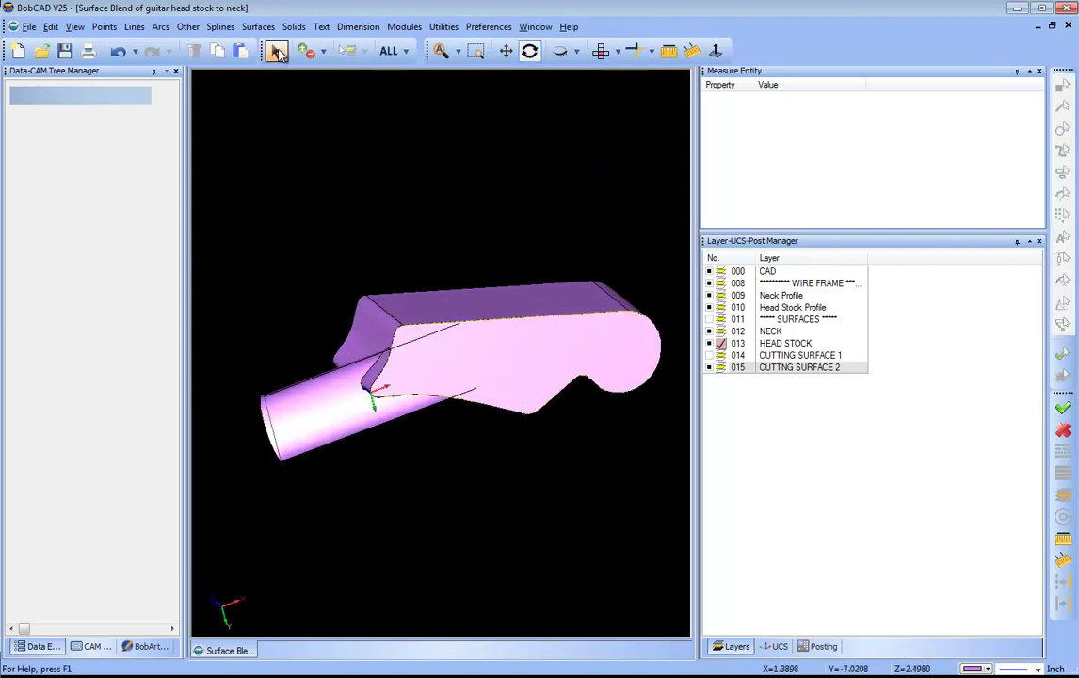
pyautogui.click(275, 51)
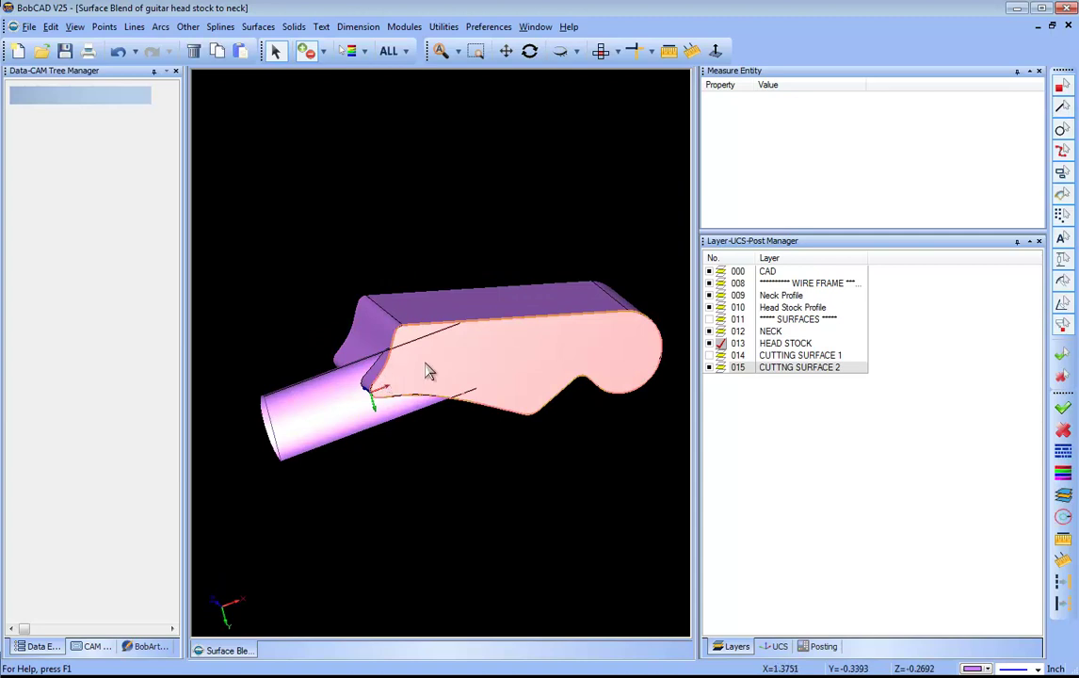
pyautogui.press('Delete')
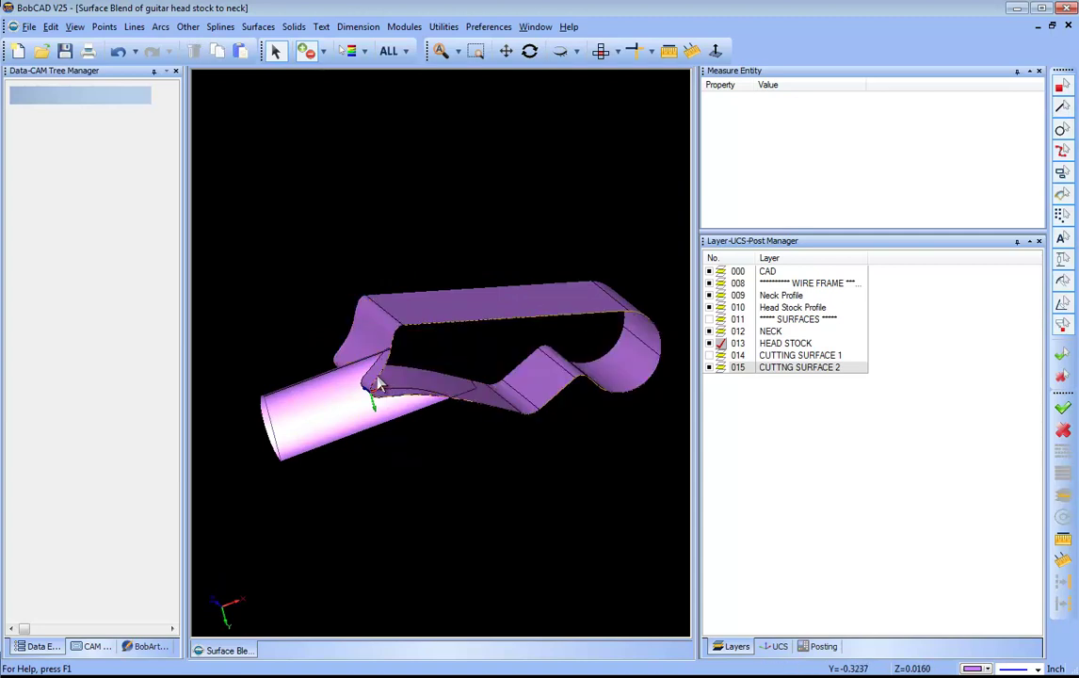
pyautogui.press('Delete')
# Orbit and zoom around the neck junction to inspect the remaining headstock shell.
pyautogui.click(529, 51)
pyautogui.moveTo(484, 167); pyautogui.dragTo(494, 456)
pyautogui.scroll(3, 341, 417)
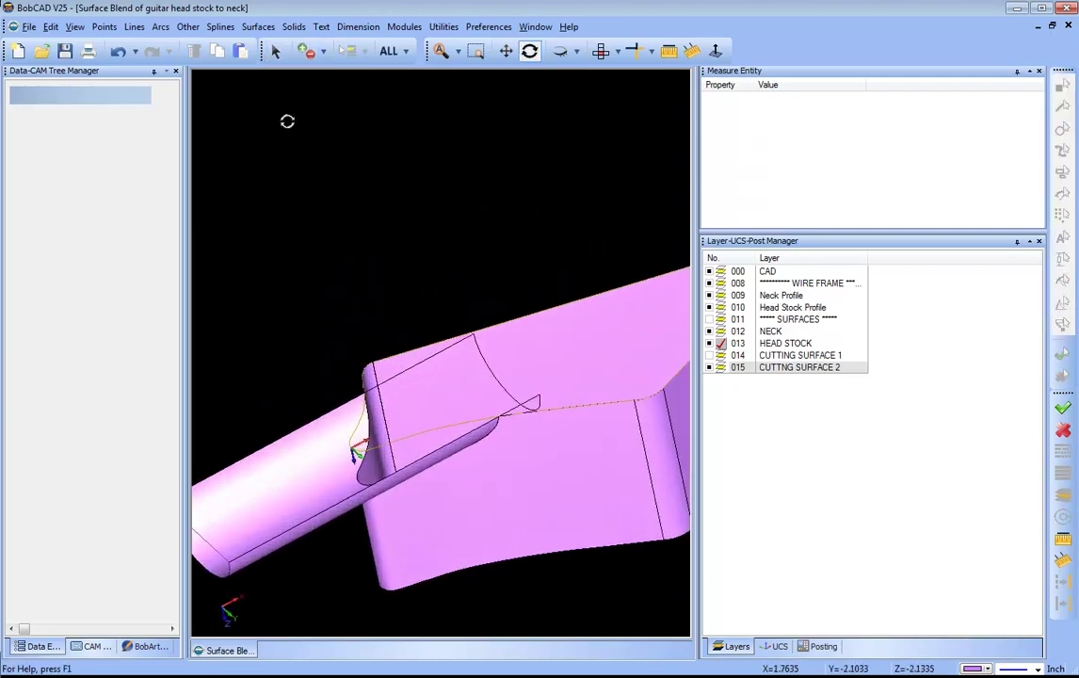
pyautogui.click(276, 51)
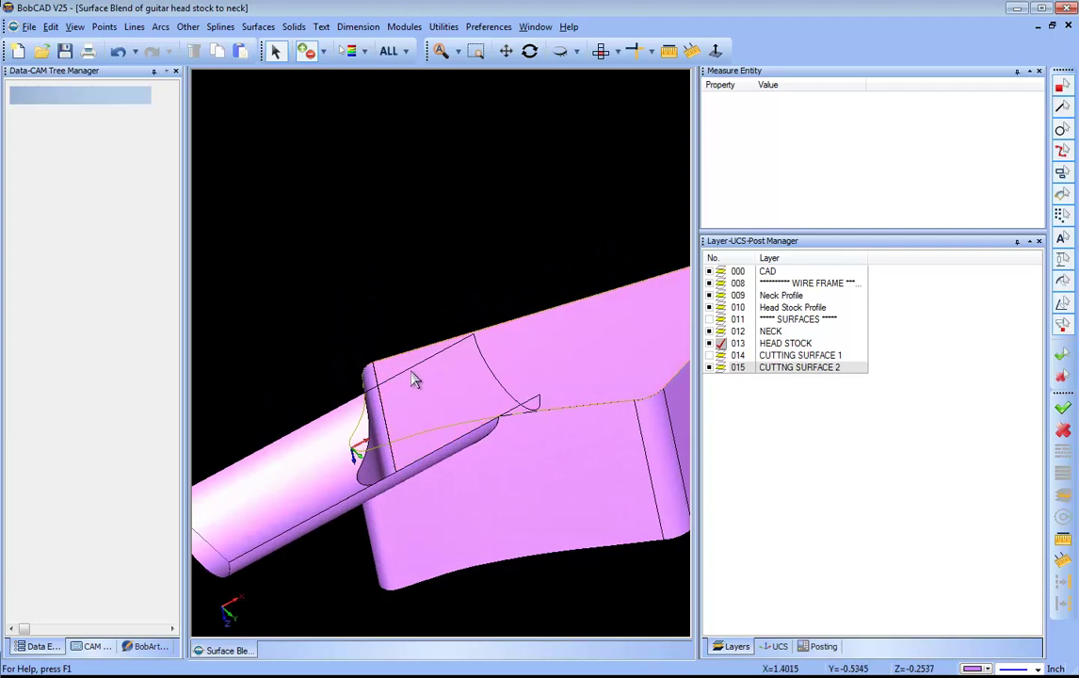
pyautogui.scroll(3, 396, 384)
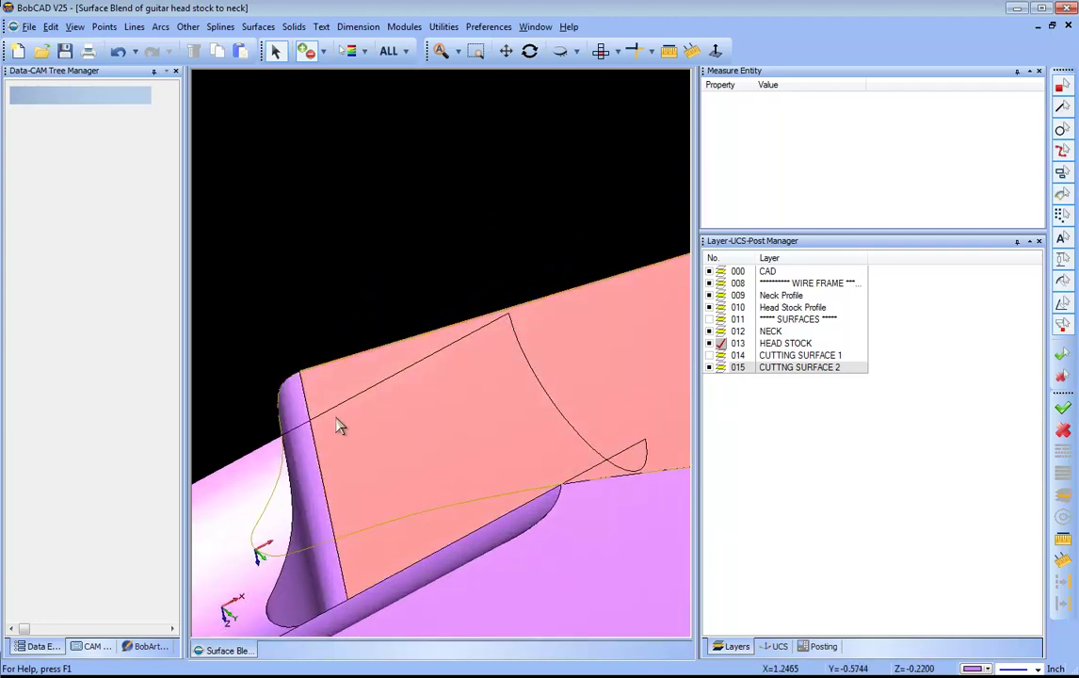
pyautogui.click(529, 51)
pyautogui.moveTo(534, 323)
pyautogui.mouseDown()
pyautogui.moveTo(535, 234)
pyautogui.moveTo(539, 405)
pyautogui.moveTo(509, 436)
pyautogui.mouseUp()
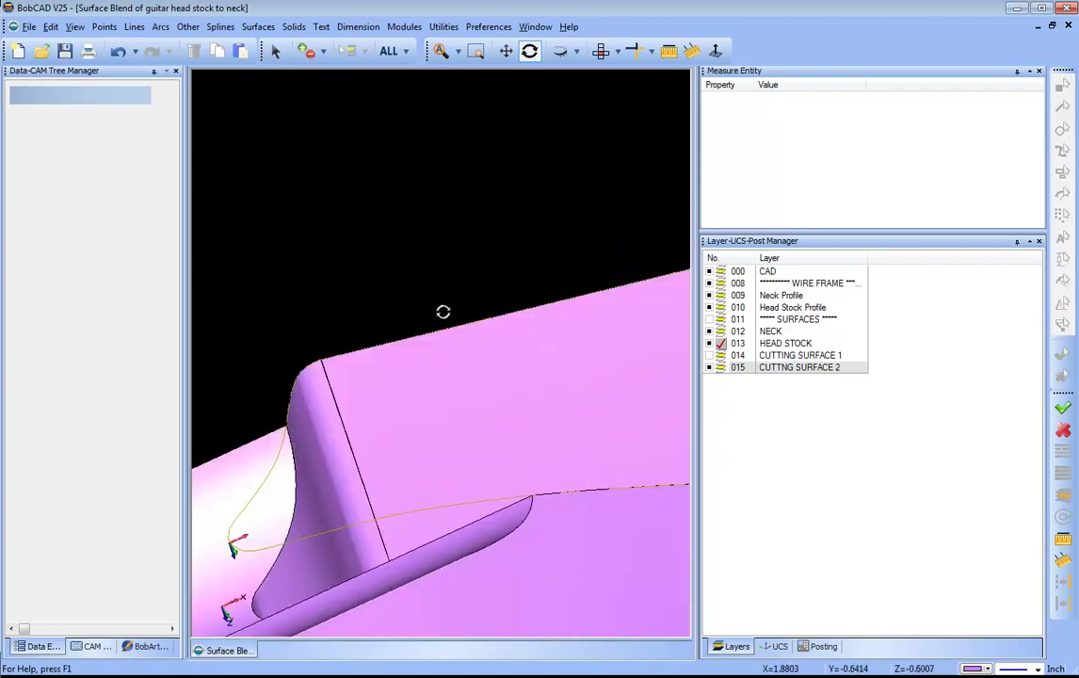
pyautogui.moveTo(423, 247); pyautogui.dragTo(329, 294)
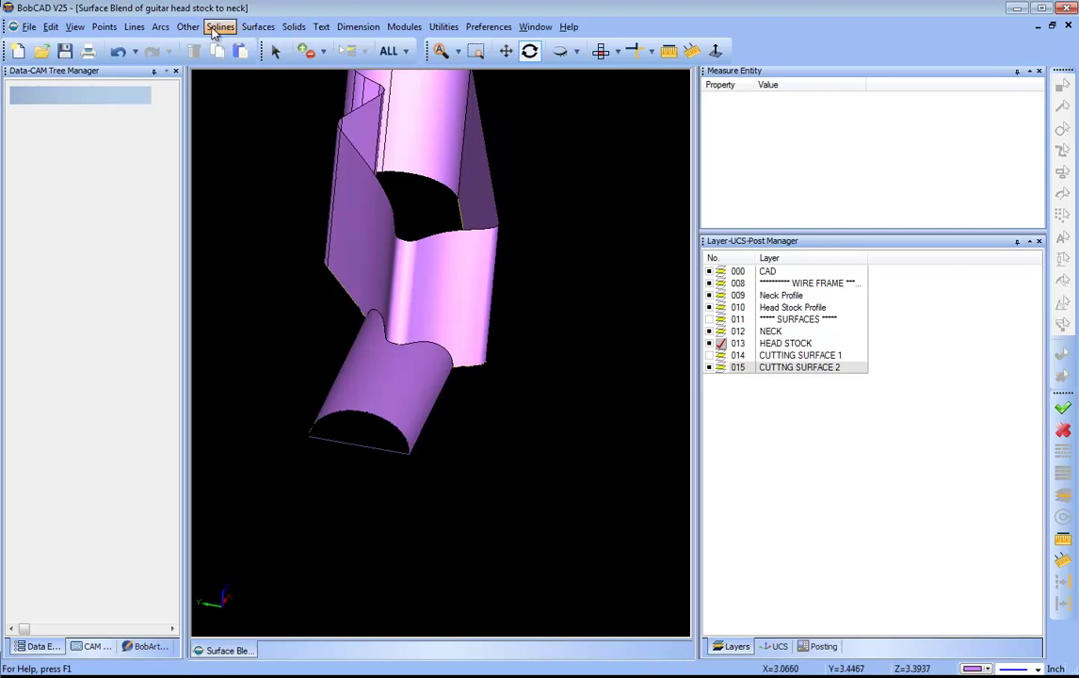
# Create a 0.5-radius surface fillet between the neck half-cylinder and the headstock surface.
pyautogui.click(258, 27)
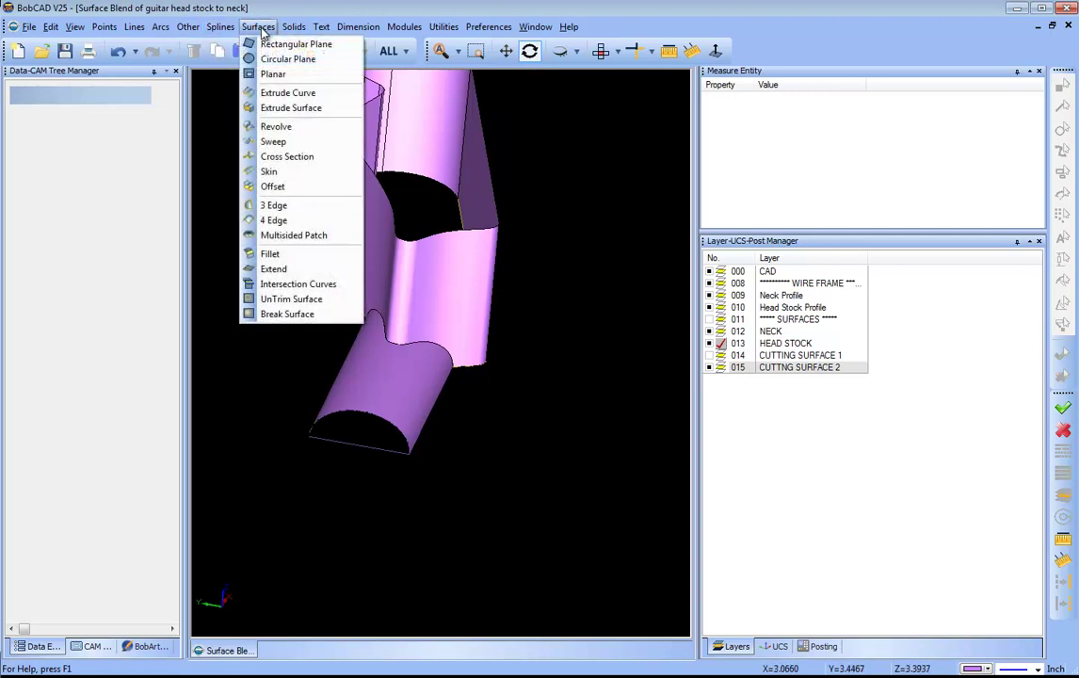
pyautogui.click(320, 256)
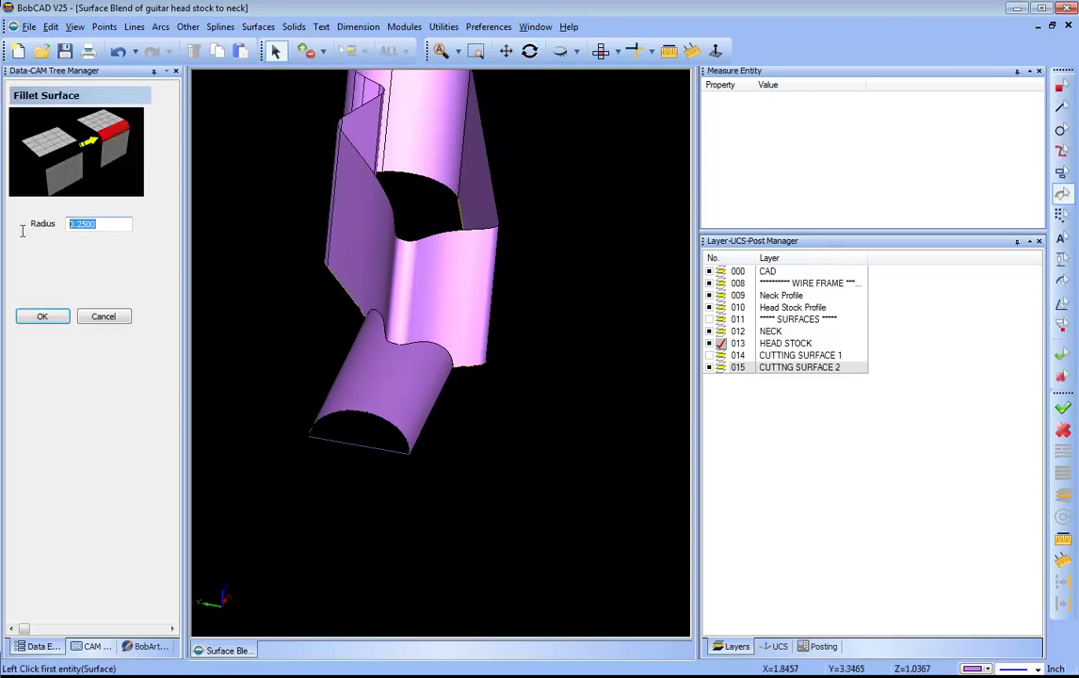
pyautogui.write('.5')
pyautogui.press('Tab')
pyautogui.click(386, 366)
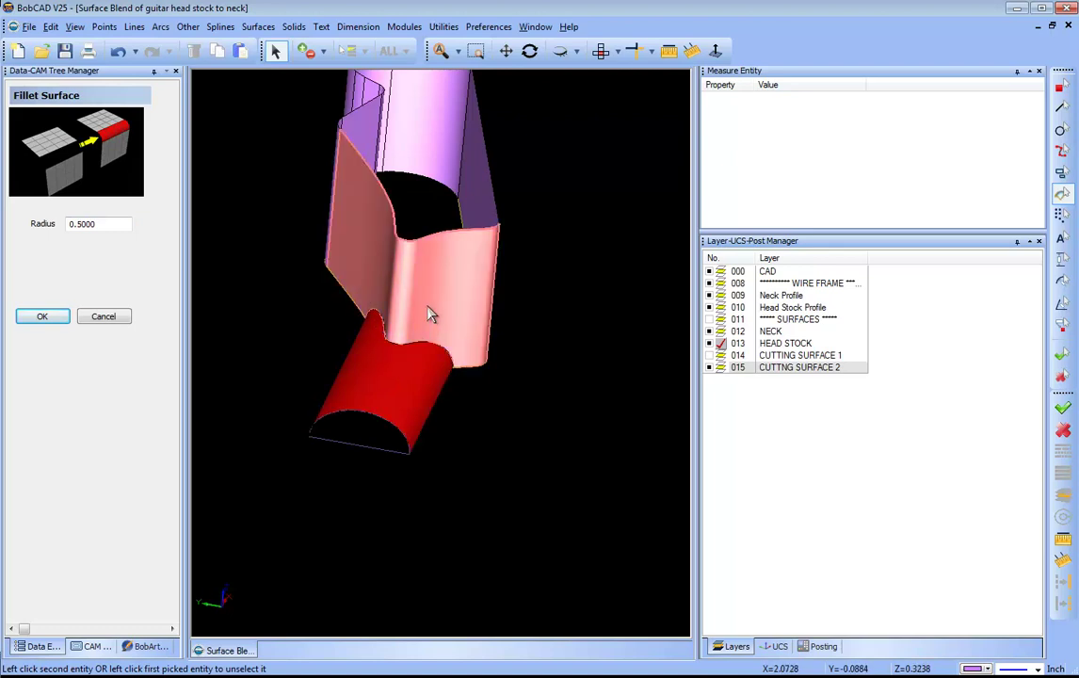
pyautogui.click(419, 315)
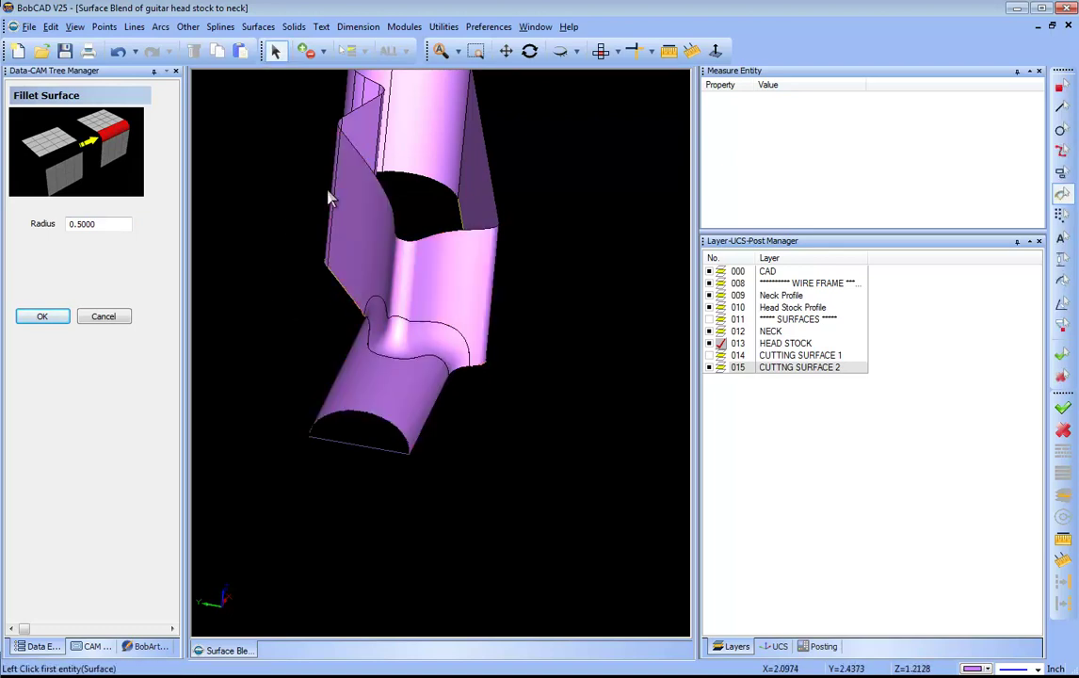
pyautogui.click(529, 51)
pyautogui.moveTo(535, 359)
pyautogui.mouseDown()
pyautogui.moveTo(540, 335)
pyautogui.moveTo(592, 328)
pyautogui.moveTo(562, 334)
pyautogui.moveTo(551, 386)
pyautogui.moveTo(436, 536)
pyautogui.moveTo(430, 362)
pyautogui.moveTo(482, 379)
pyautogui.moveTo(543, 444)
pyautogui.moveTo(568, 378)
pyautogui.moveTo(586, 378)
pyautogui.moveTo(573, 379)
pyautogui.moveTo(559, 448)
pyautogui.moveTo(554, 386)
pyautogui.moveTo(559, 427)
pyautogui.moveTo(501, 439)
pyautogui.moveTo(477, 442)
pyautogui.moveTo(471, 402)
pyautogui.moveTo(448, 467)
pyautogui.moveTo(484, 404)
pyautogui.moveTo(495, 419)
pyautogui.moveTo(527, 410)
pyautogui.mouseUp()
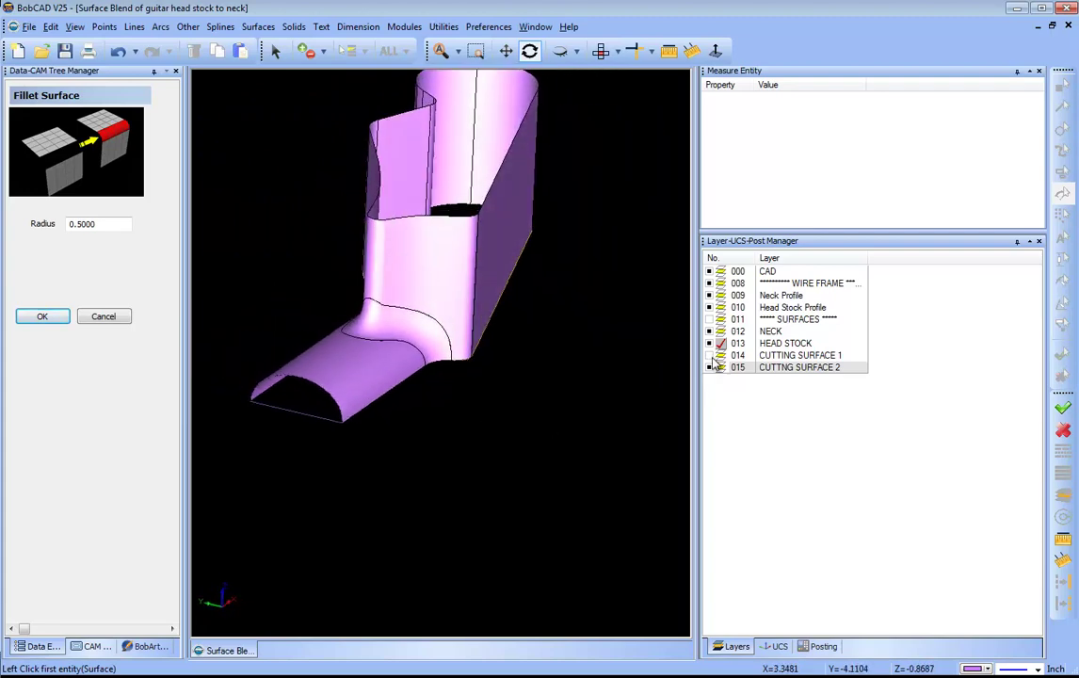
# Turn on layer 014 CUTTING SURFACE 1 and run Solids Add on the window-selected model.
pyautogui.click(709, 355)
pyautogui.moveTo(525, 475)
pyautogui.mouseDown()
pyautogui.moveTo(513, 458)
pyautogui.moveTo(489, 459)
pyautogui.moveTo(462, 400)
pyautogui.moveTo(484, 395)
pyautogui.moveTo(499, 471)
pyautogui.moveTo(499, 314)
pyautogui.moveTo(504, 344)
pyautogui.mouseUp()
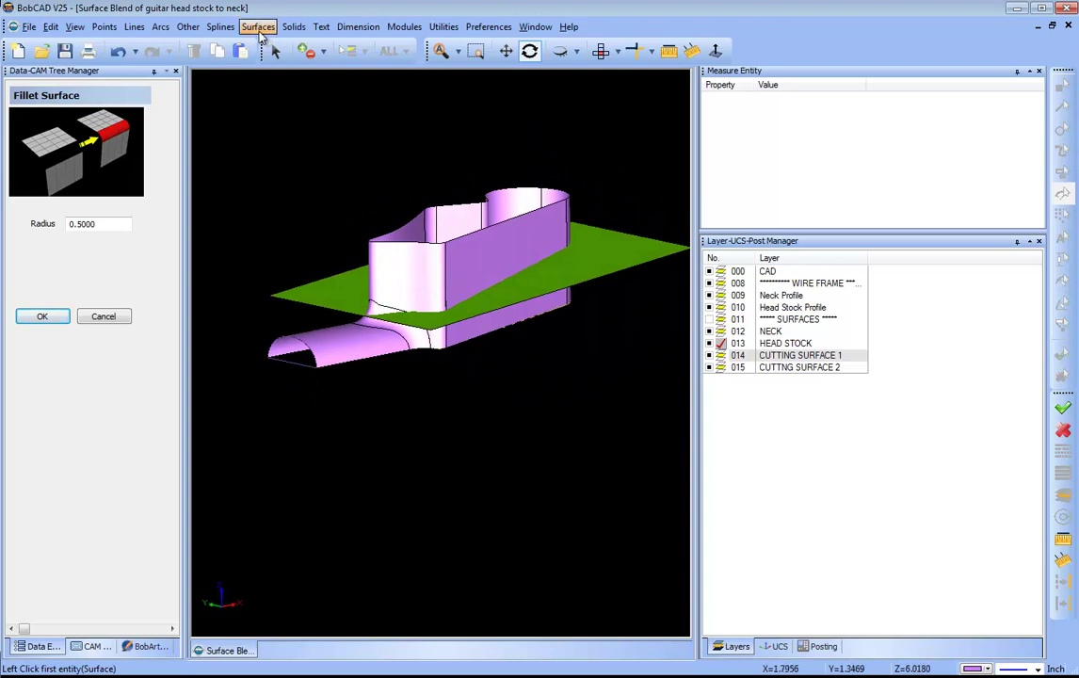
pyautogui.click(259, 27)
pyautogui.moveTo(293, 26)
pyautogui.click(320, 137)
pyautogui.scroll(-2, 325, 245)
pyautogui.moveTo(262, 91); pyautogui.dragTo(614, 458)
pyautogui.rightClick(434, 201)
# Run the solid add and dismiss the Boolean failure message.
pyautogui.click(442, 205)
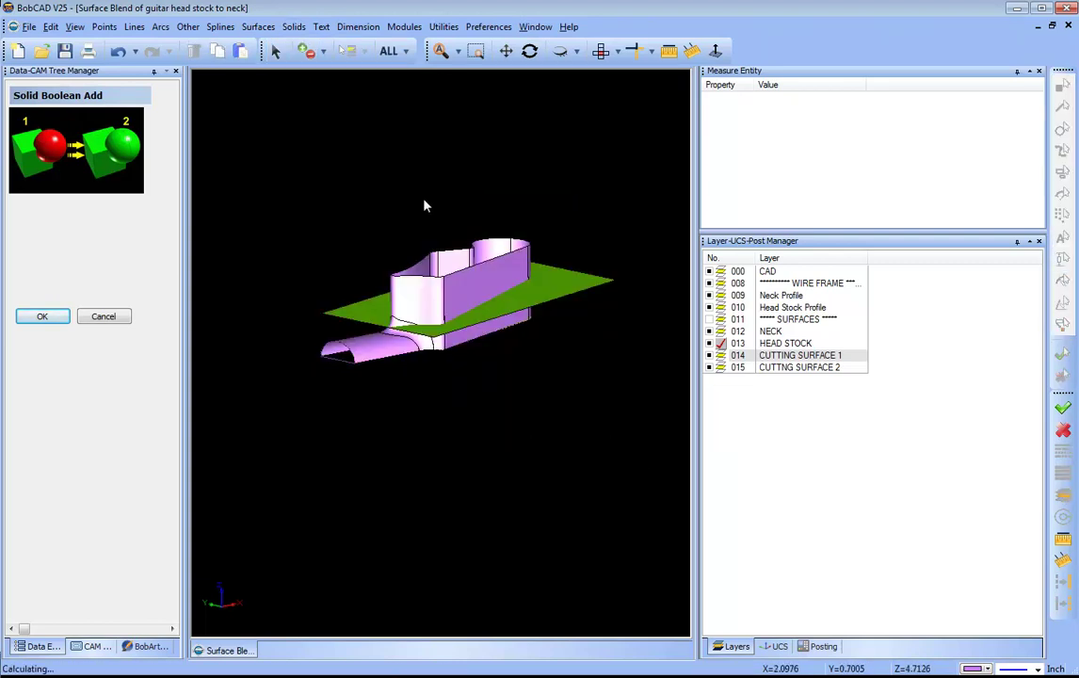
pyautogui.click(594, 396)
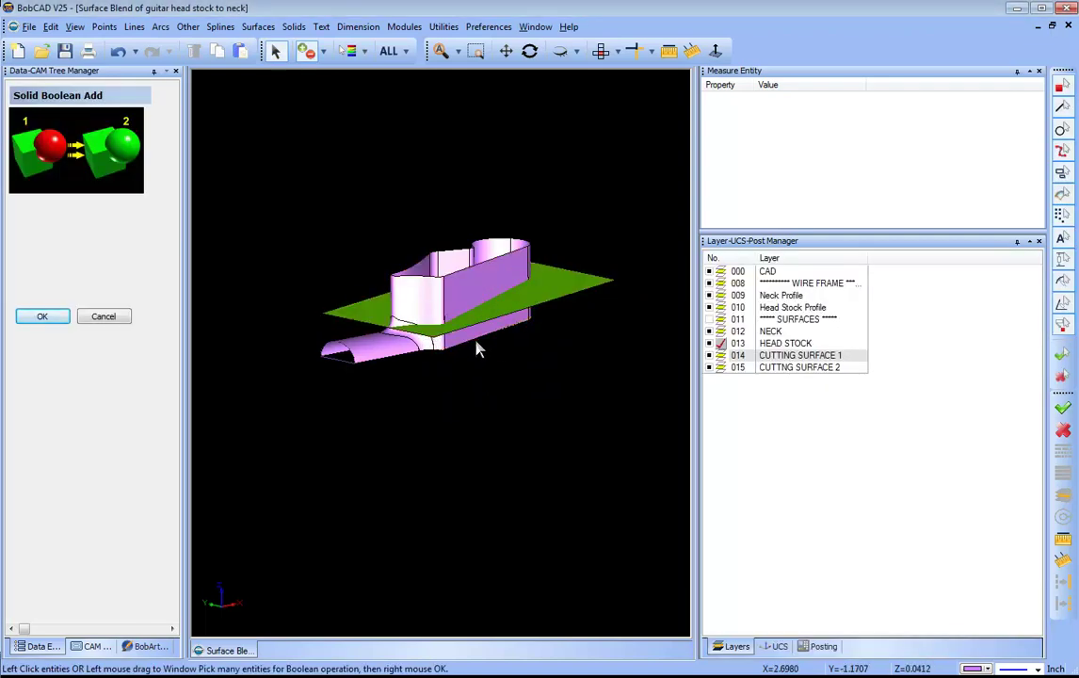
pyautogui.scroll(3, 448, 347)
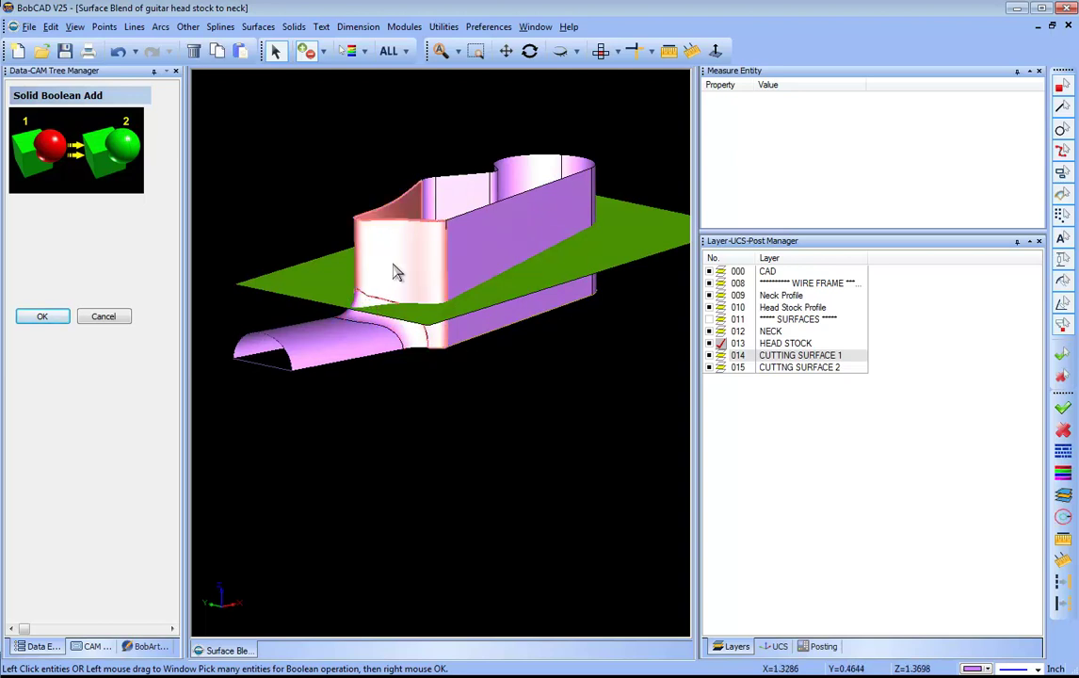
# Boolean-add the headstock solid and the green cutting plane into one purple body.
pyautogui.click(480, 252)
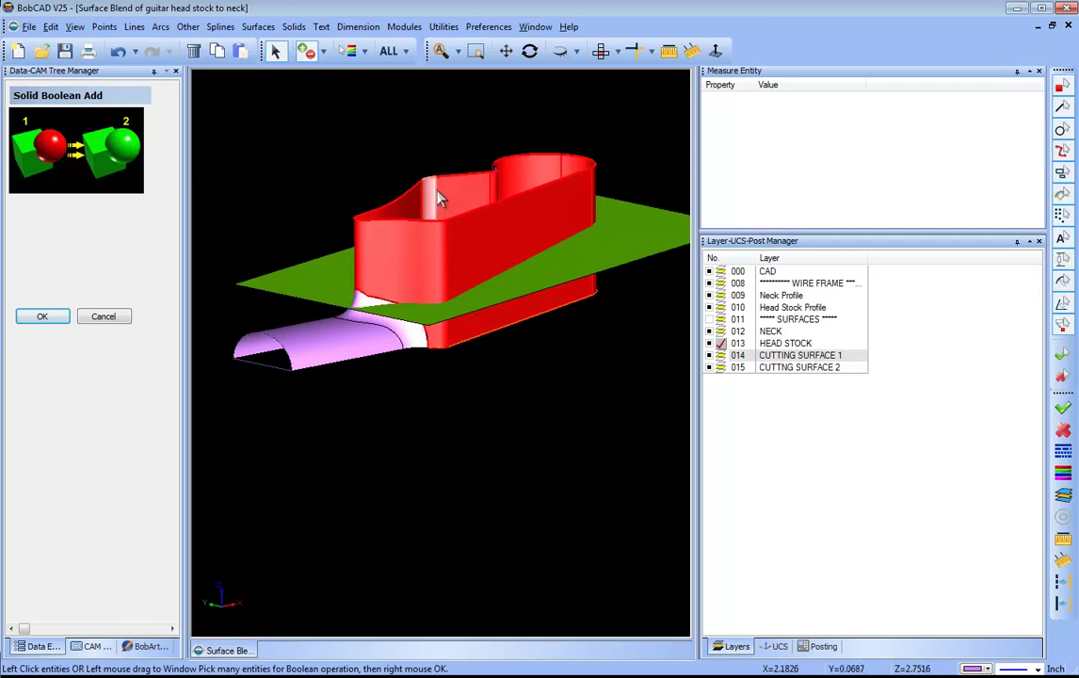
pyautogui.click(530, 51)
pyautogui.moveTo(513, 160); pyautogui.dragTo(570, 324)
pyautogui.click(275, 51)
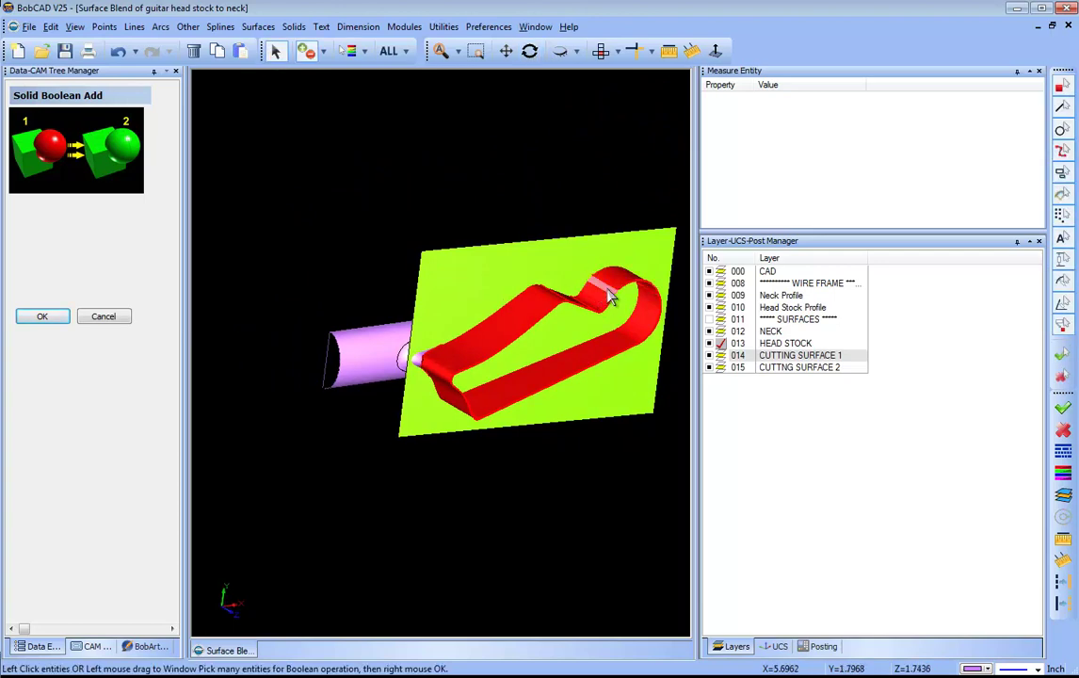
pyautogui.click(529, 51)
pyautogui.moveTo(549, 188); pyautogui.dragTo(506, 383)
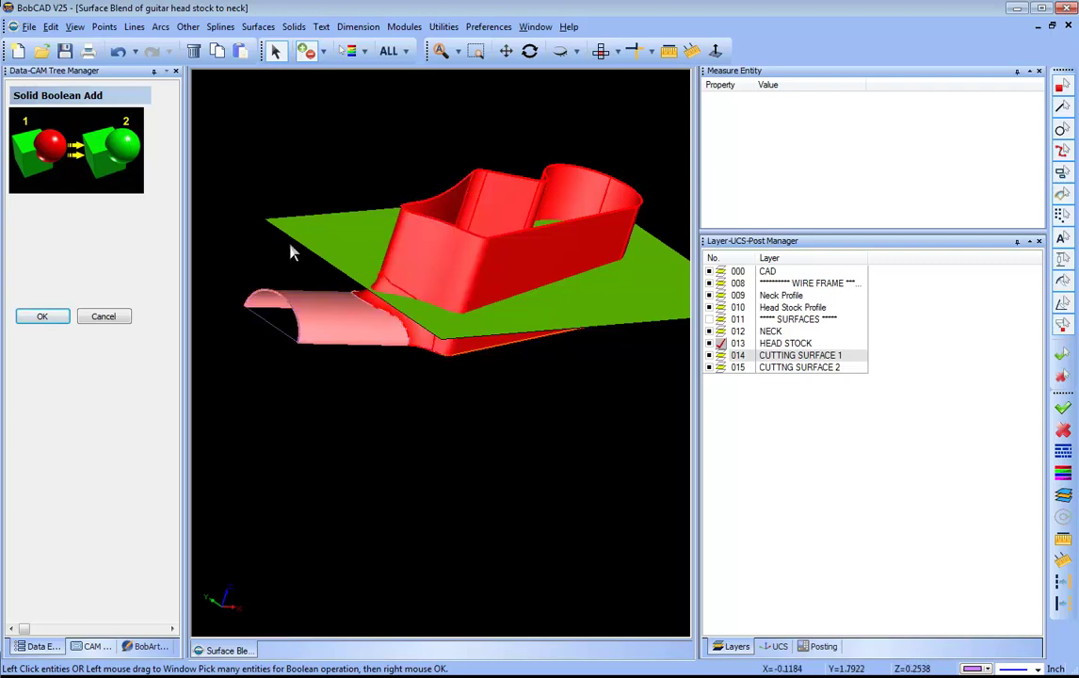
pyautogui.click(340, 234)
pyautogui.click(529, 51)
pyautogui.moveTo(535, 328); pyautogui.dragTo(160, 366)
pyautogui.click(38, 317)
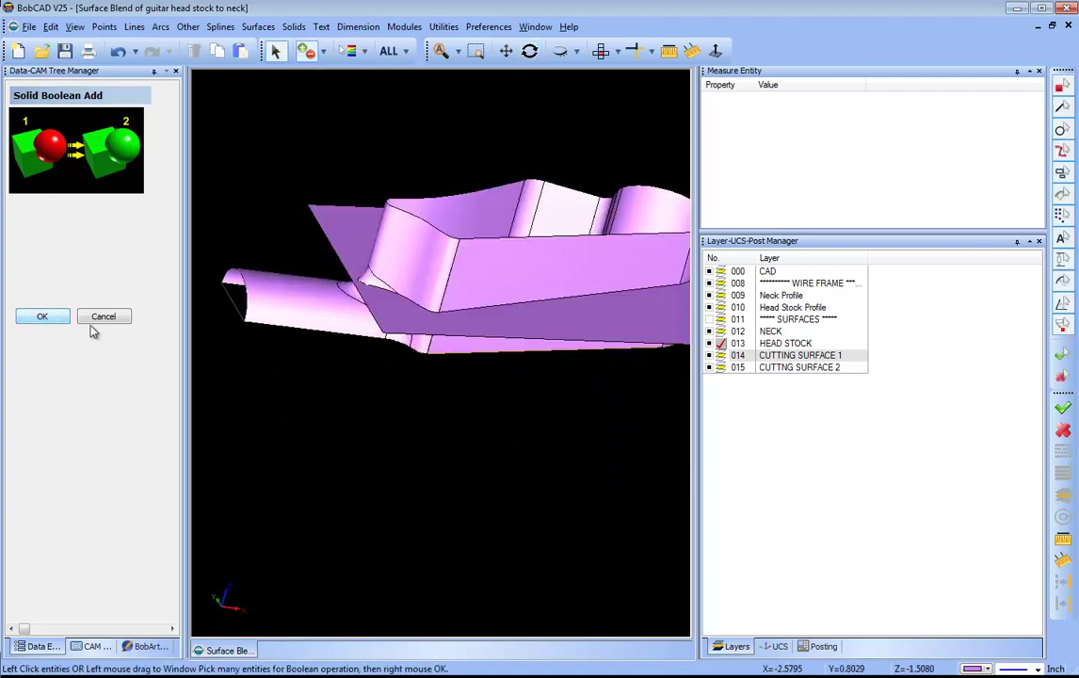
pyautogui.click(113, 320)
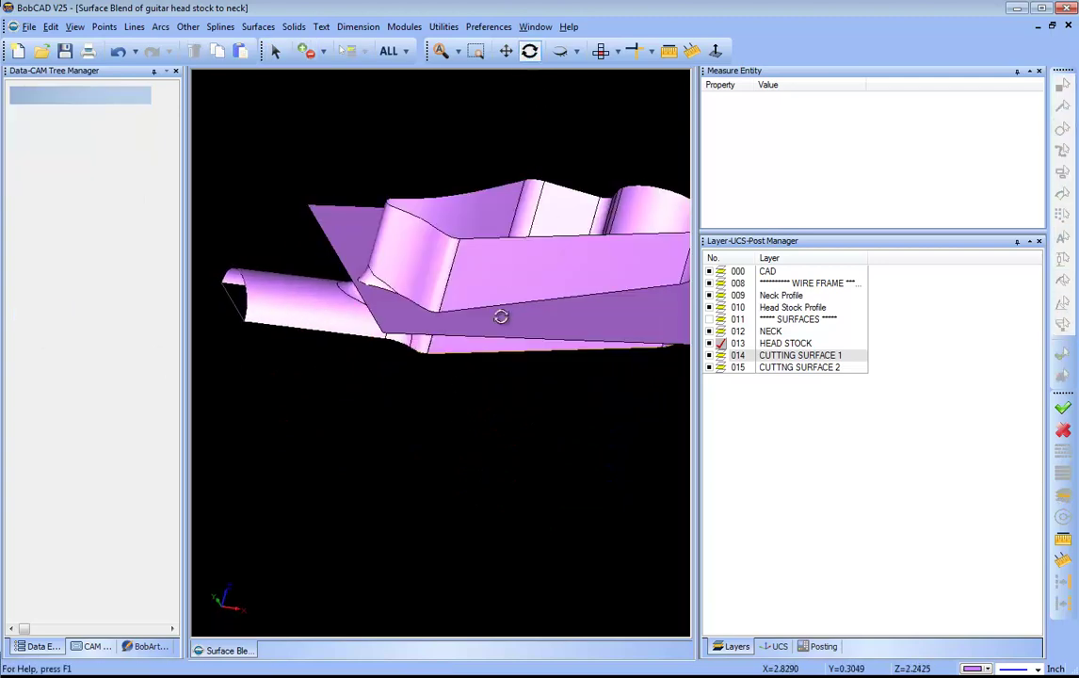
# Unstitch the merged solid into separate surfaces with Stitching > Unstitch, then end the command.
pyautogui.moveTo(498, 319); pyautogui.dragTo(468, 97)
pyautogui.click(448, 29)
pyautogui.moveTo(521, 169)
pyautogui.click(605, 186)
pyautogui.rightClick(227, 107)
pyautogui.click(287, 143)
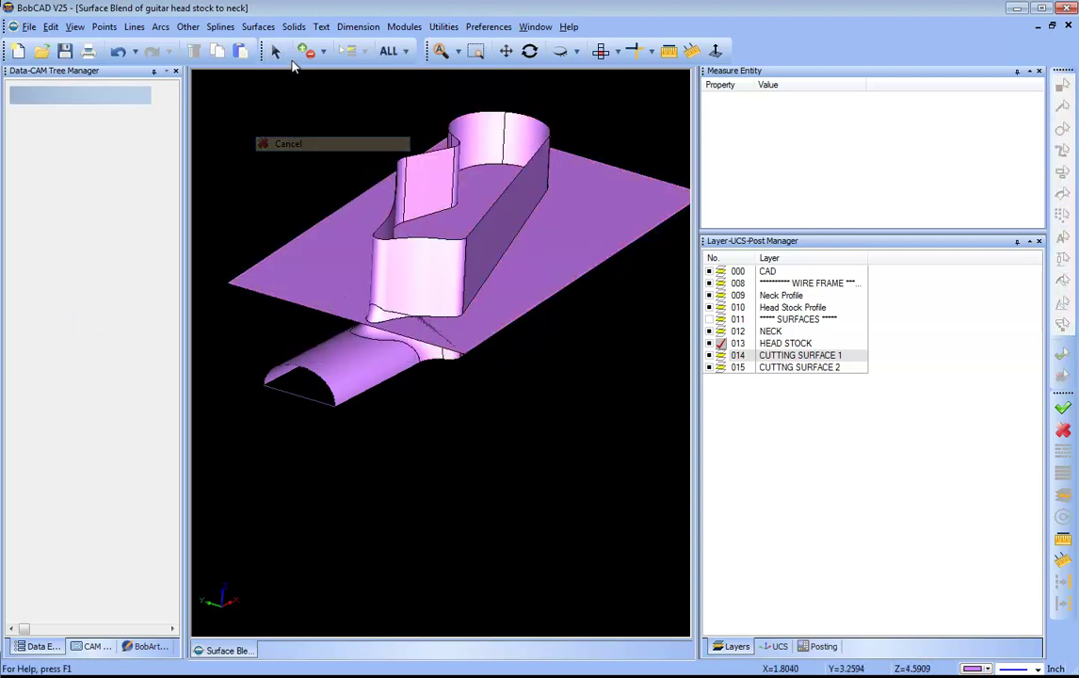
# Delete the cutting plane plus the headstock's front, top curved, upper front and thin edge faces.
pyautogui.click(325, 280)
pyautogui.press('Delete')
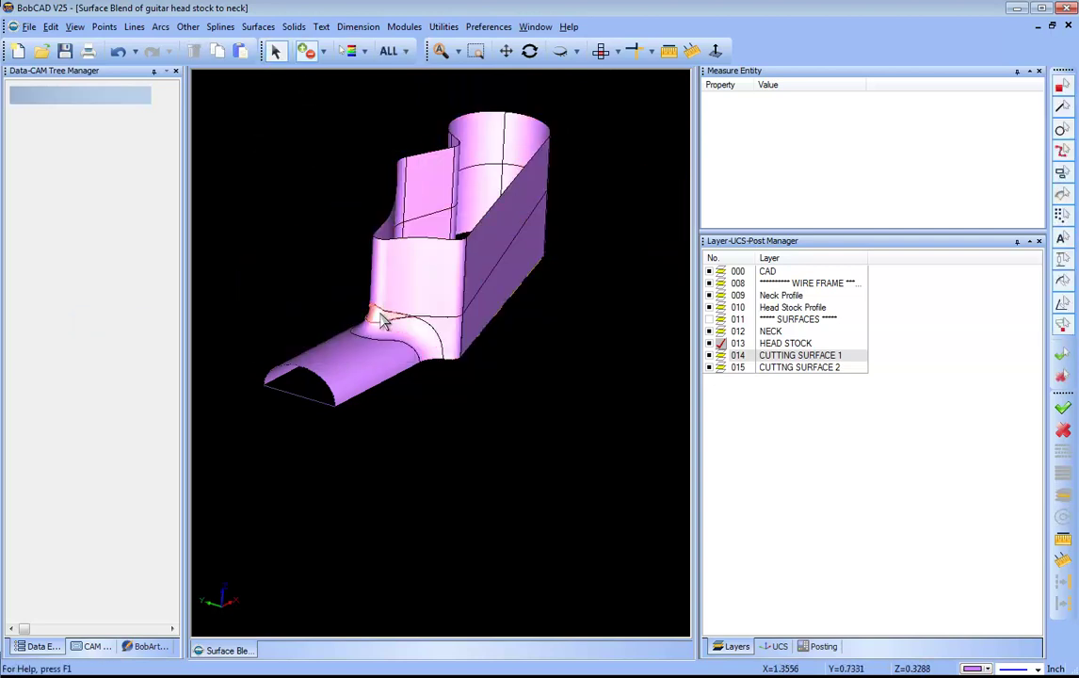
pyautogui.click(407, 299)
pyautogui.press('Delete')
pyautogui.click(525, 163)
pyautogui.press('Delete')
pyautogui.click(409, 189)
pyautogui.press('Delete')
pyautogui.click(400, 193)
pyautogui.press('Delete')
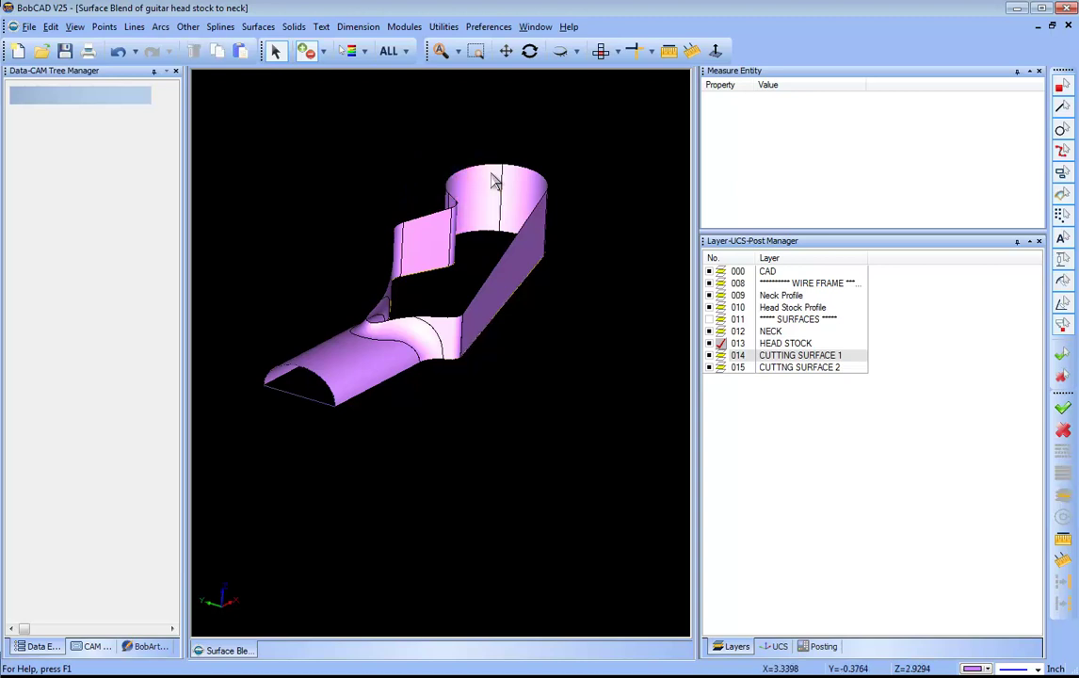
pyautogui.click(530, 51)
pyautogui.moveTo(498, 314); pyautogui.dragTo(510, 144)
pyautogui.moveTo(524, 428); pyautogui.dragTo(406, 329)
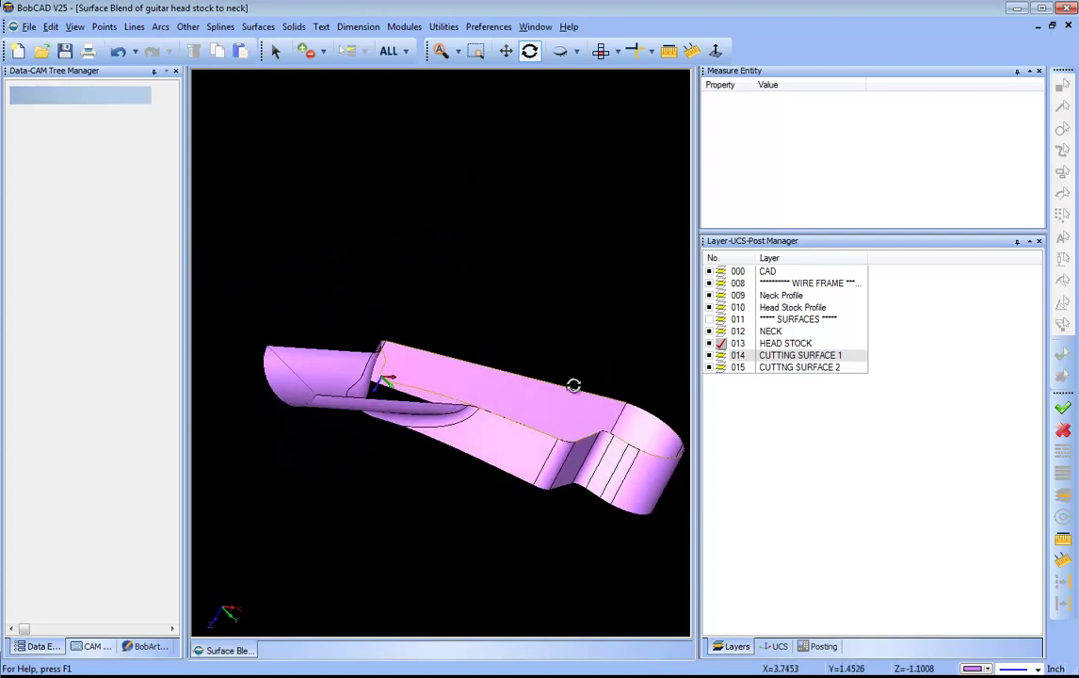
pyautogui.moveTo(484, 332); pyautogui.dragTo(499, 427)
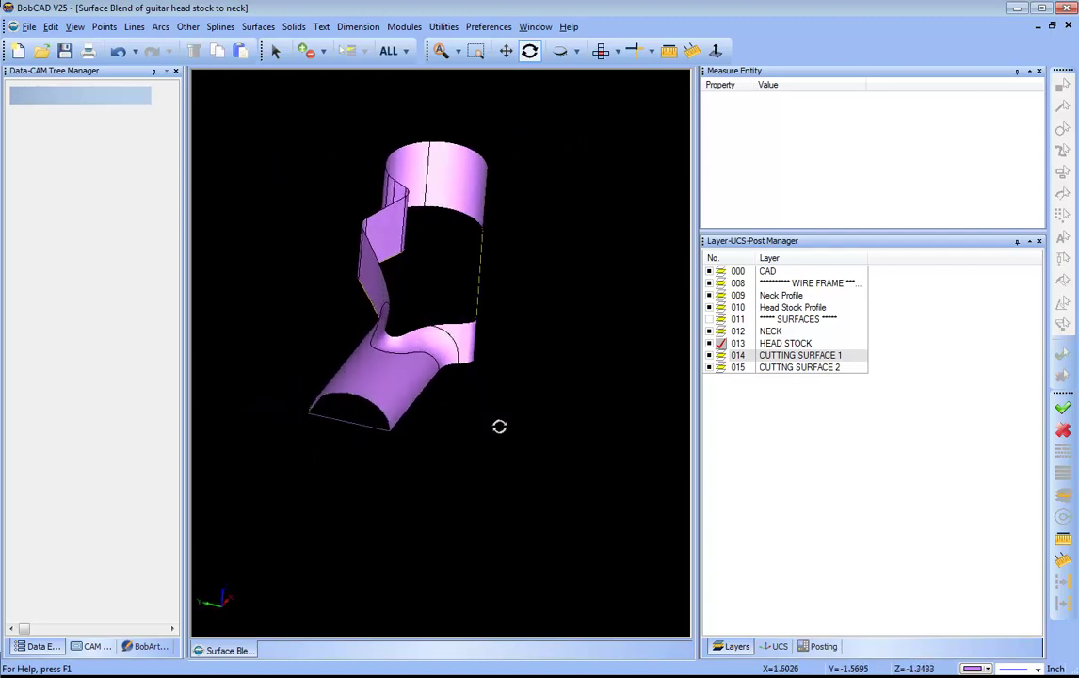